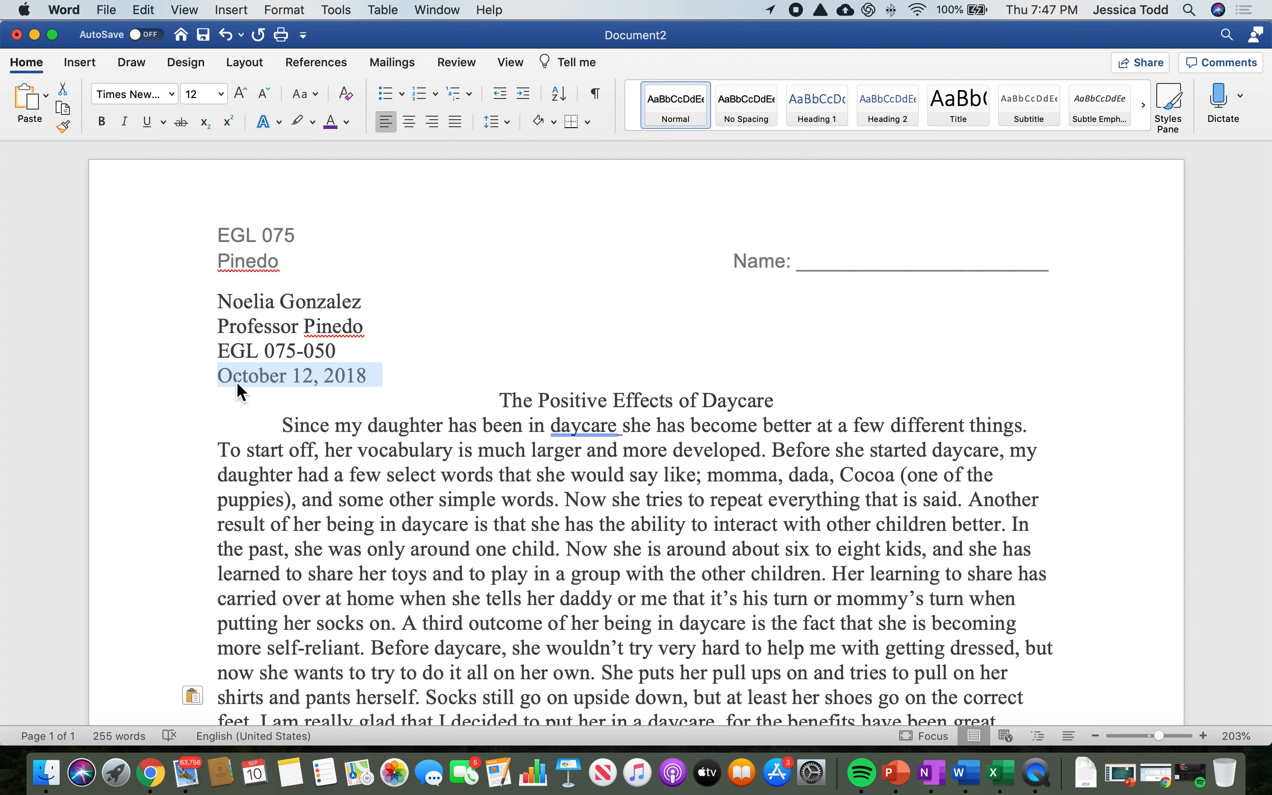
Step: Examine the four heading lines above the title: student name, professor, course and date
{"action": "left_click_drag", "start_coordinate": [220, 304], "coordinate": [376, 309]}
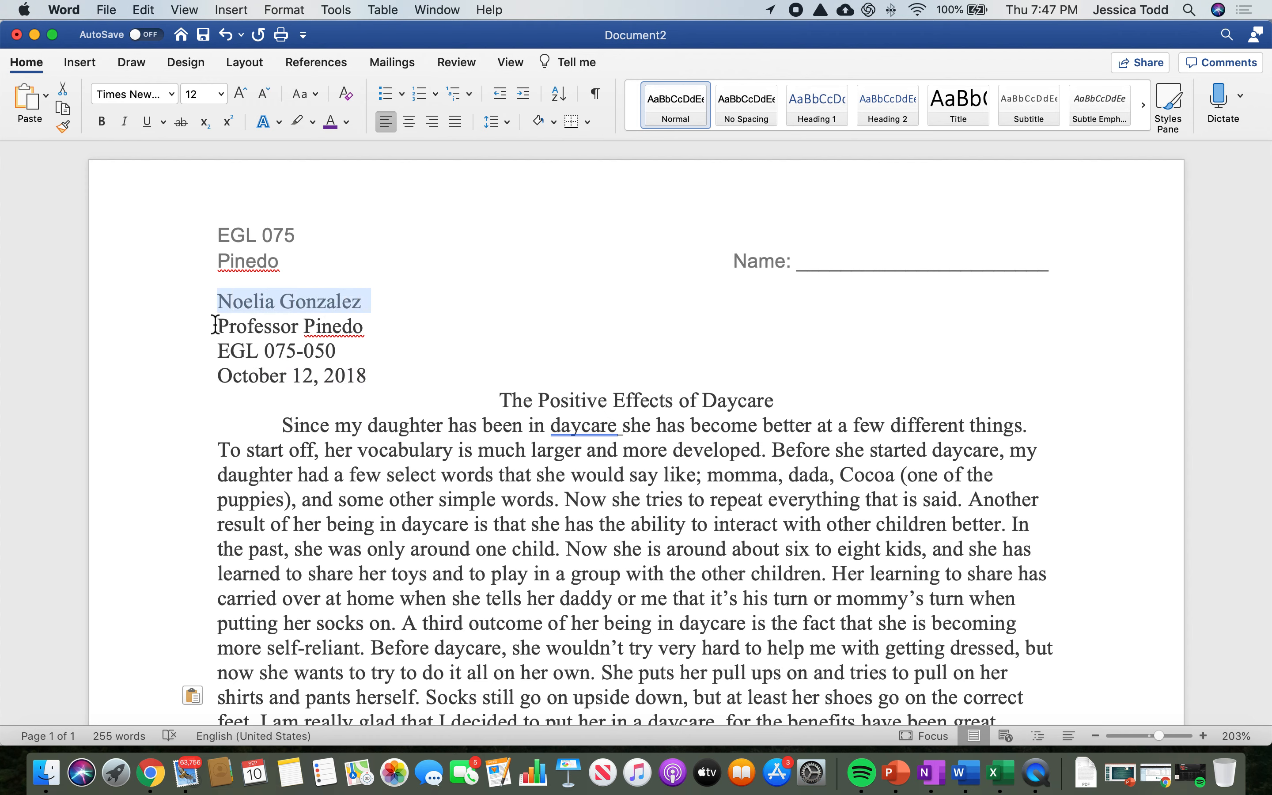
{"action": "left_click", "coordinate": [303, 355]}
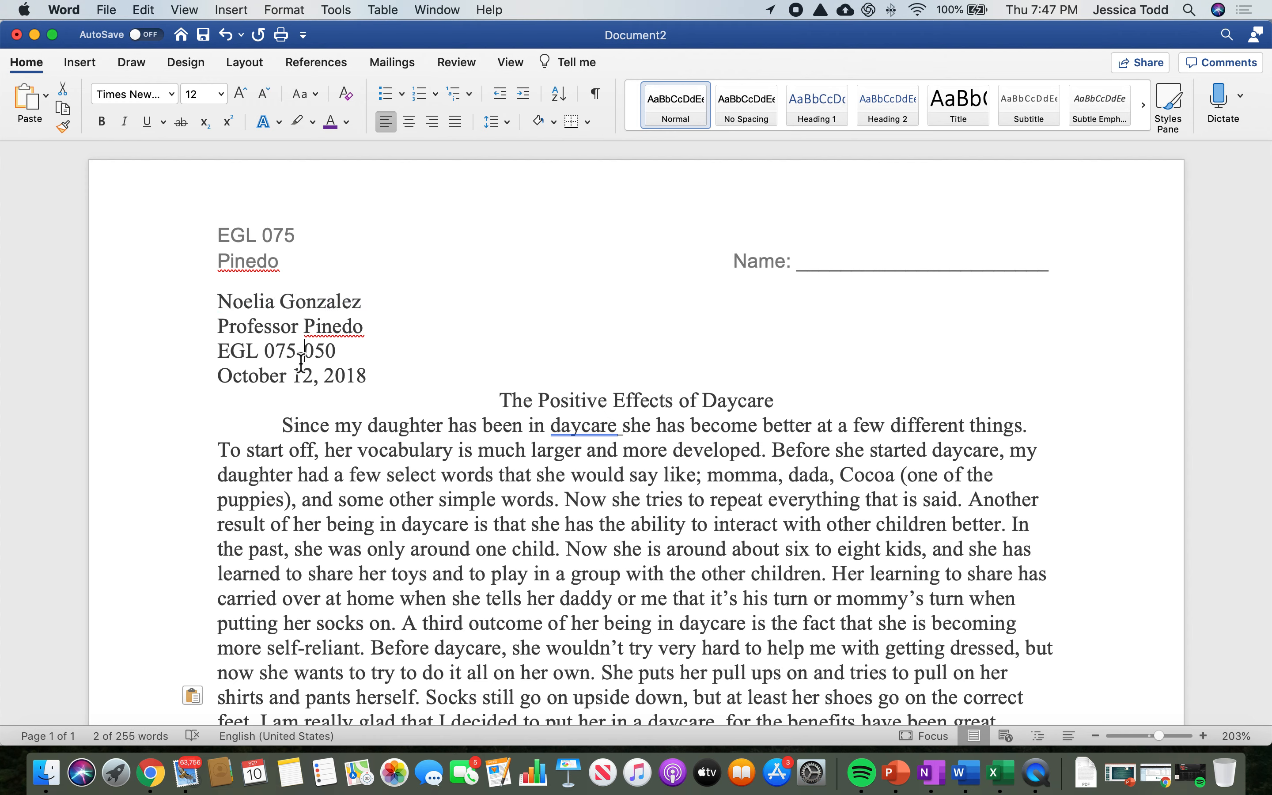
{"action": "left_click_drag", "start_coordinate": [218, 327], "coordinate": [372, 330]}
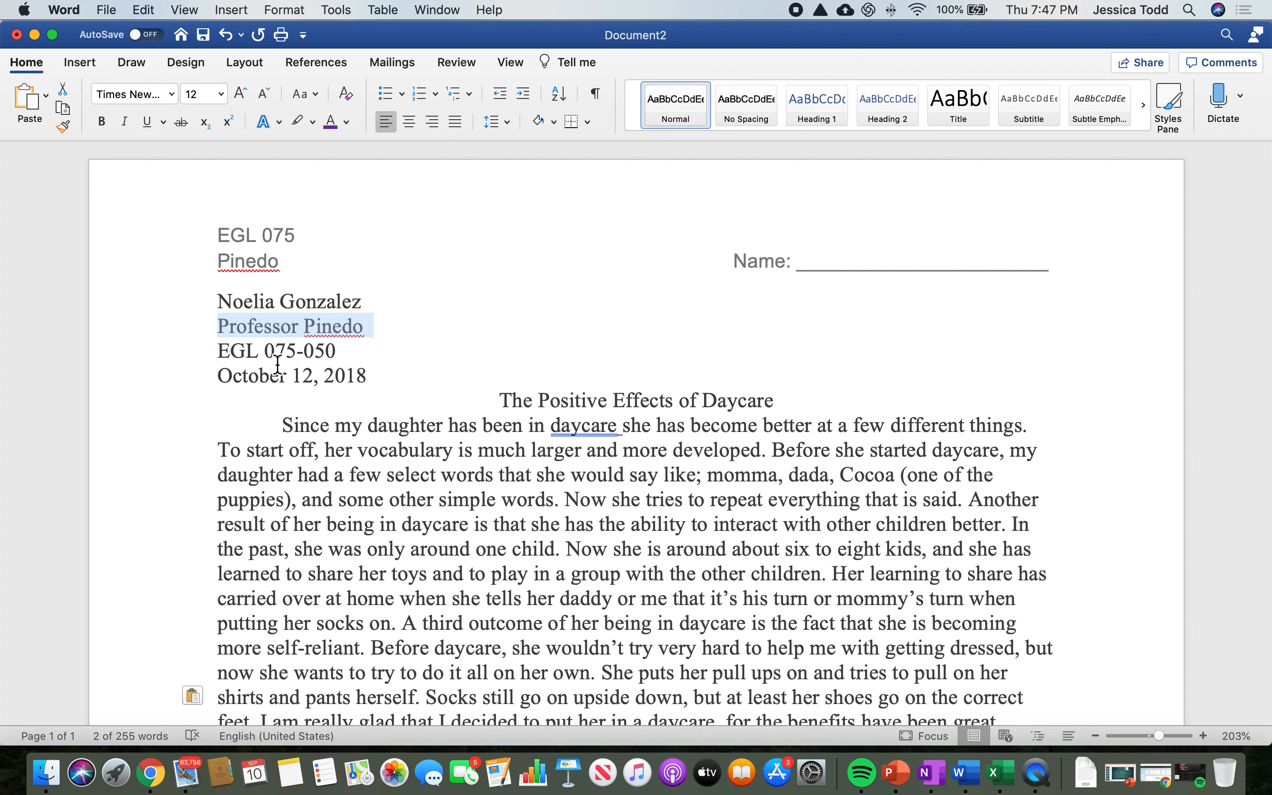
{"action": "left_click", "coordinate": [233, 375]}
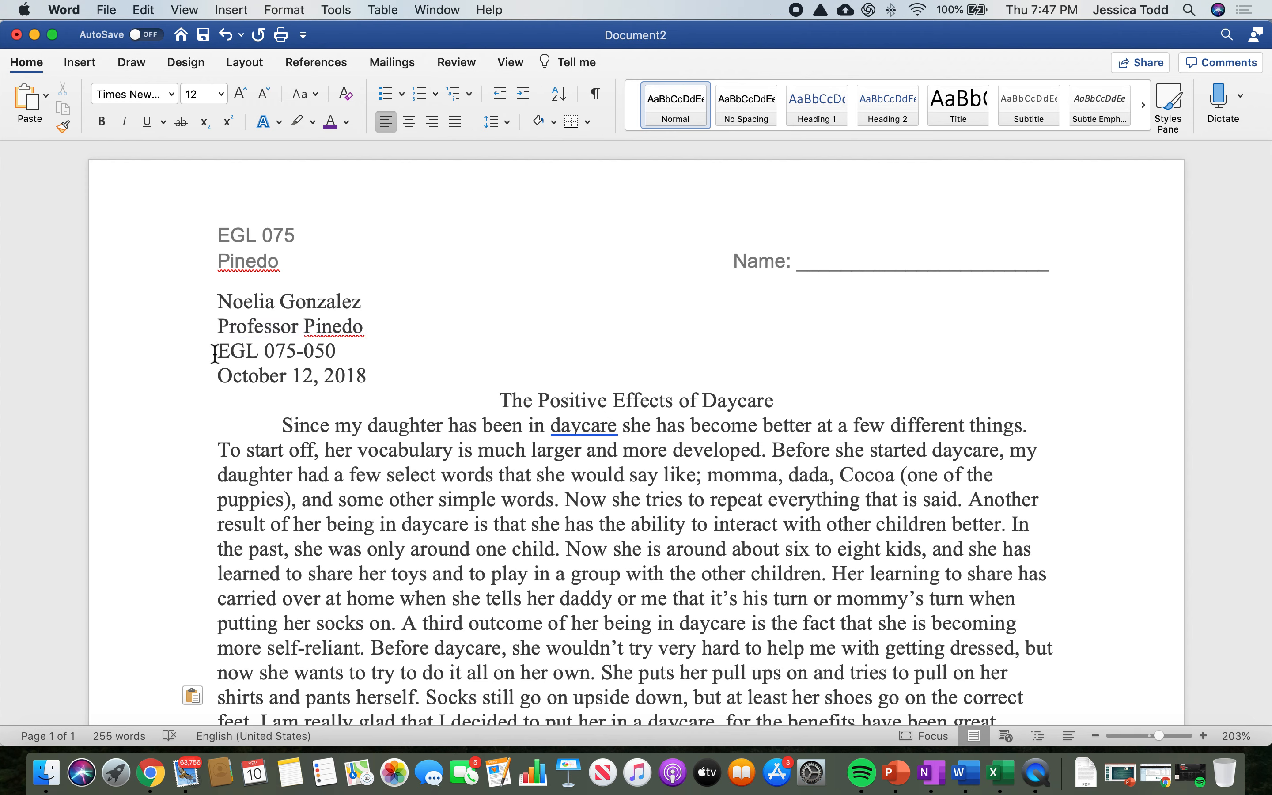
{"action": "left_click_drag", "start_coordinate": [219, 353], "coordinate": [297, 356]}
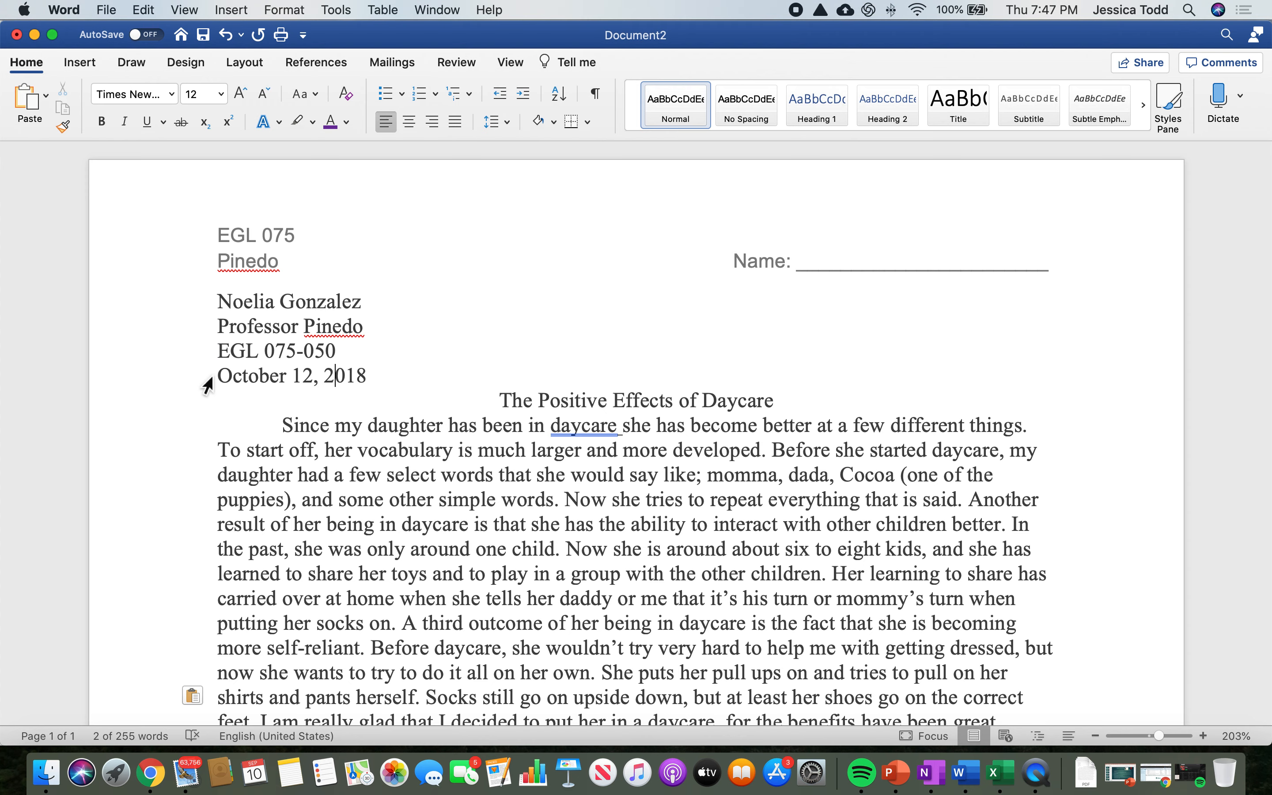
{"action": "left_click_drag", "start_coordinate": [217, 376], "coordinate": [378, 382]}
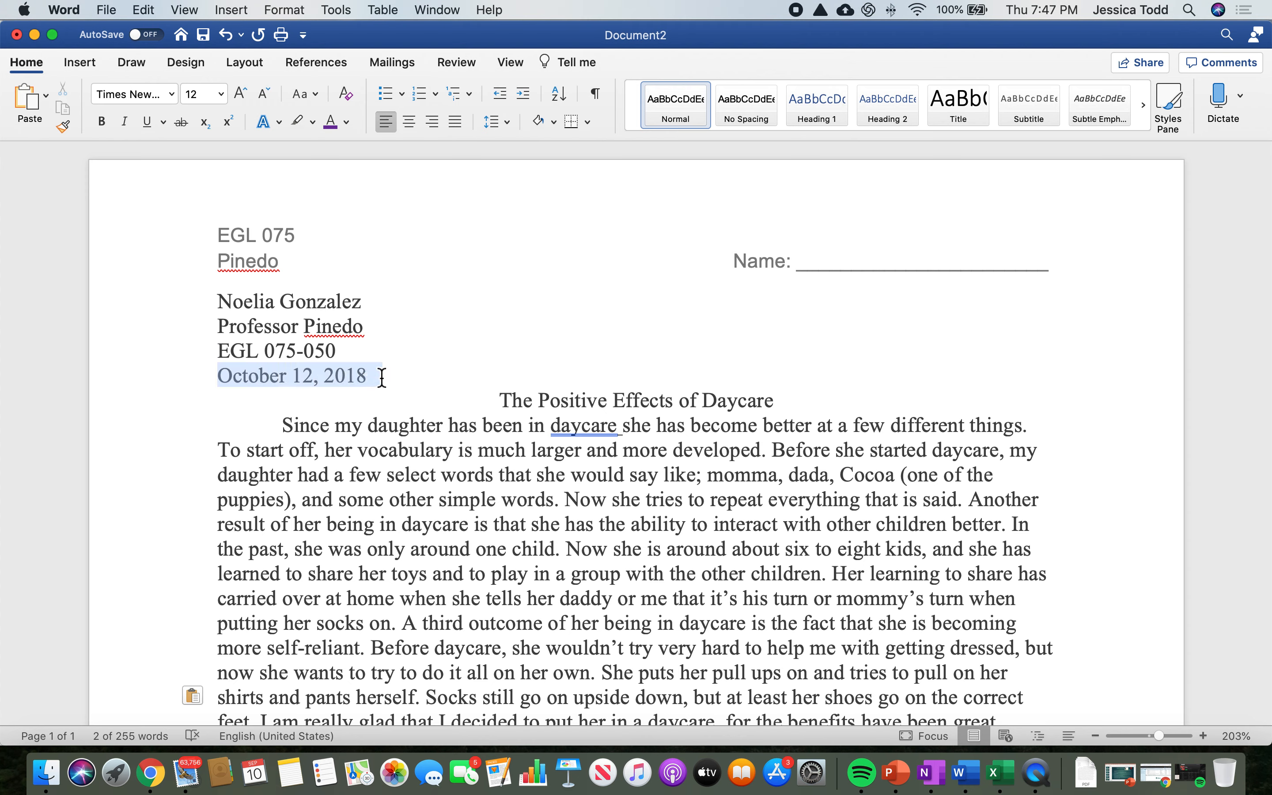
{"action": "left_click_drag", "start_coordinate": [382, 378], "coordinate": [375, 379]}
{"action": "left_click", "coordinate": [454, 448]}
{"action": "left_click_drag", "start_coordinate": [217, 301], "coordinate": [378, 384]}
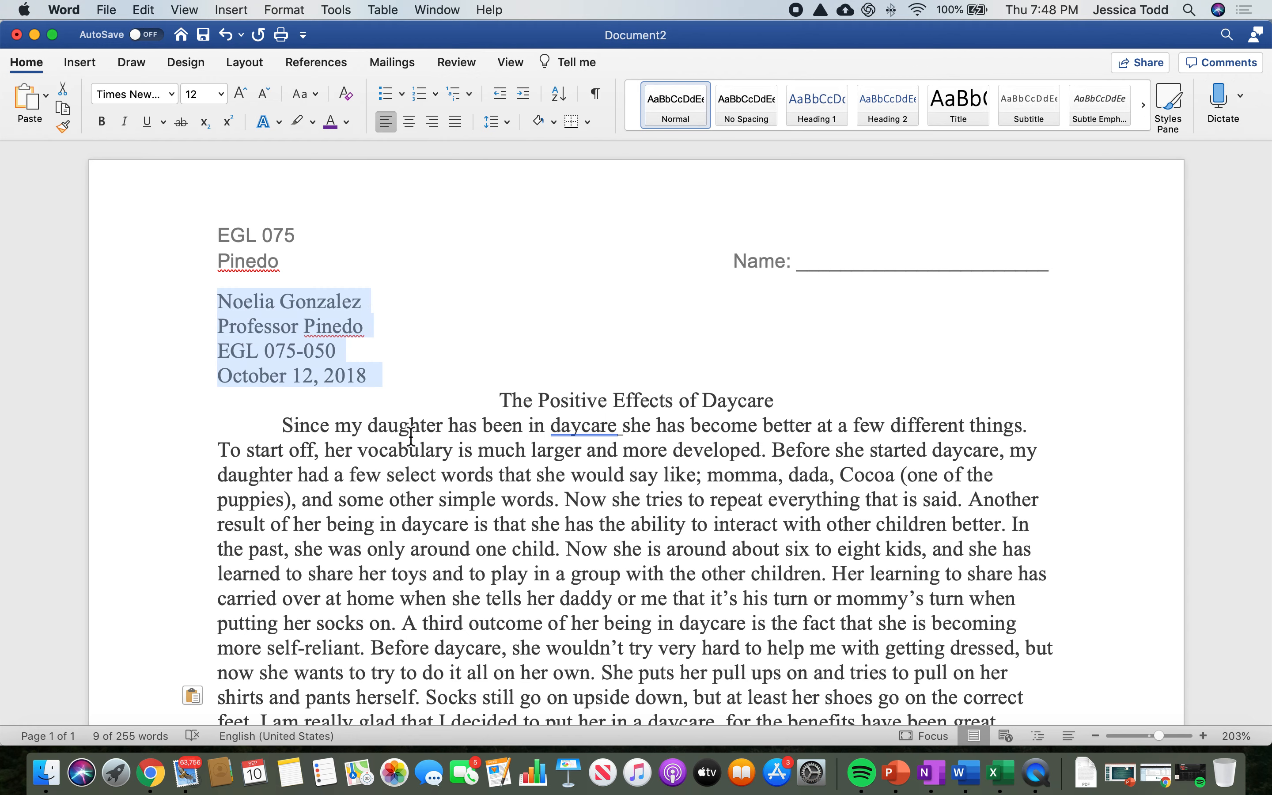
{"action": "scroll", "coordinate": [417, 431], "scroll_direction": "up", "scroll_amount": 1}
{"action": "left_click", "coordinate": [460, 453]}
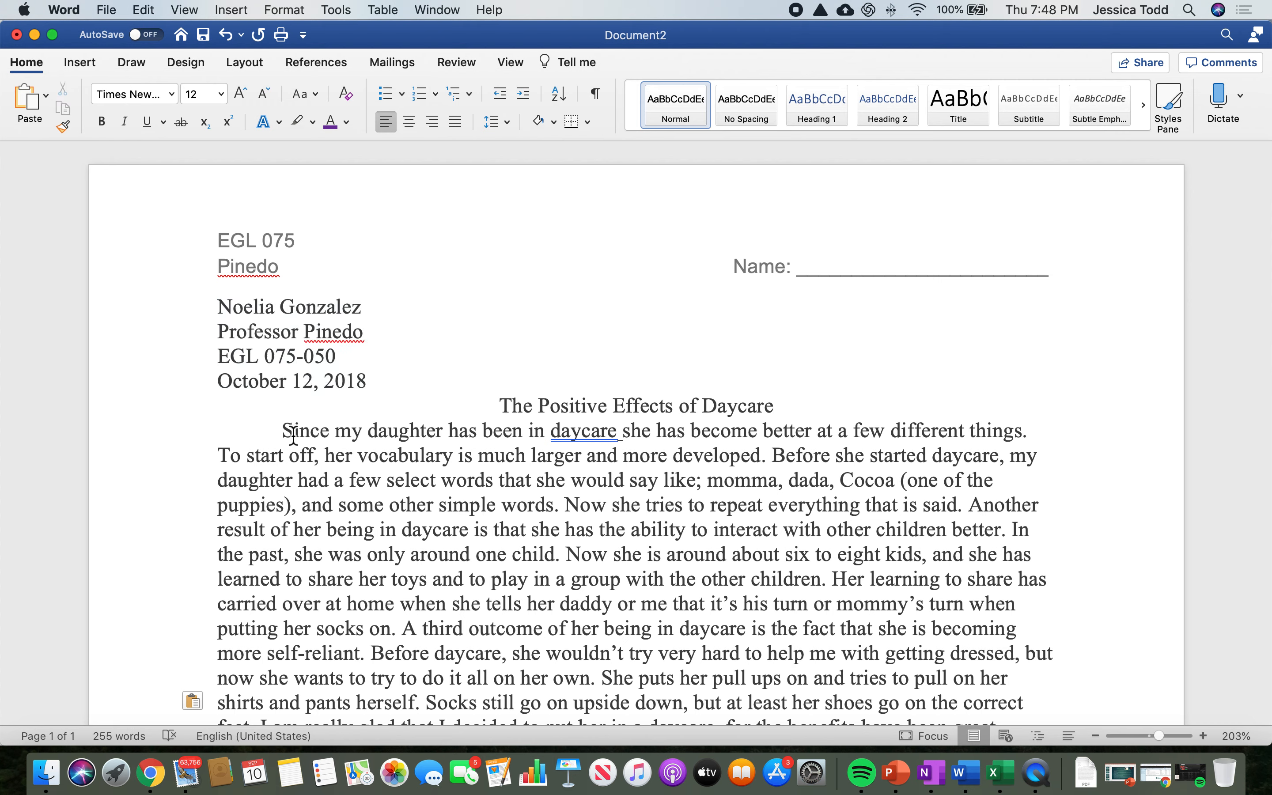
Step: Remove the first-line indent before "Since my daughter" and indent the paragraph again by one tab
{"action": "scroll", "coordinate": [293, 433], "scroll_direction": "down", "scroll_amount": 2}
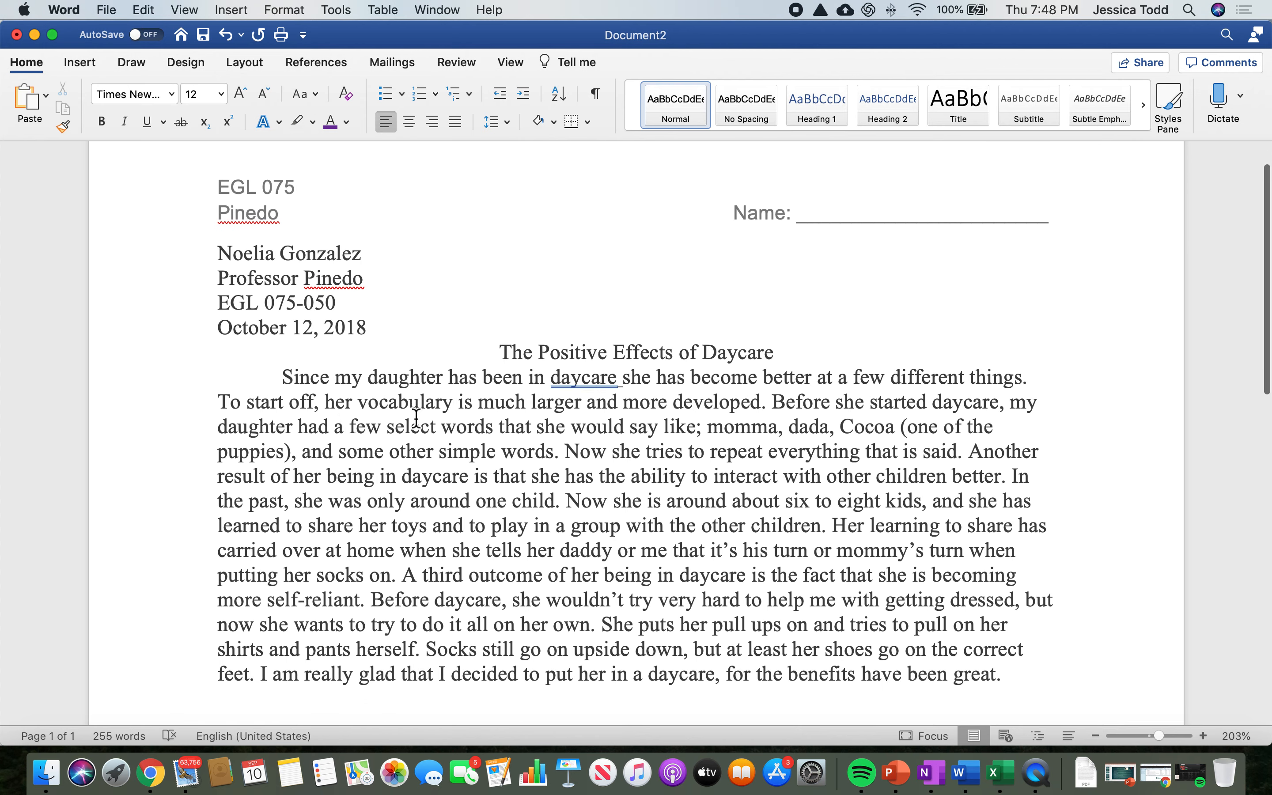
{"action": "scroll", "coordinate": [416, 418], "scroll_direction": "down", "scroll_amount": 1}
{"action": "left_click", "coordinate": [283, 357]}
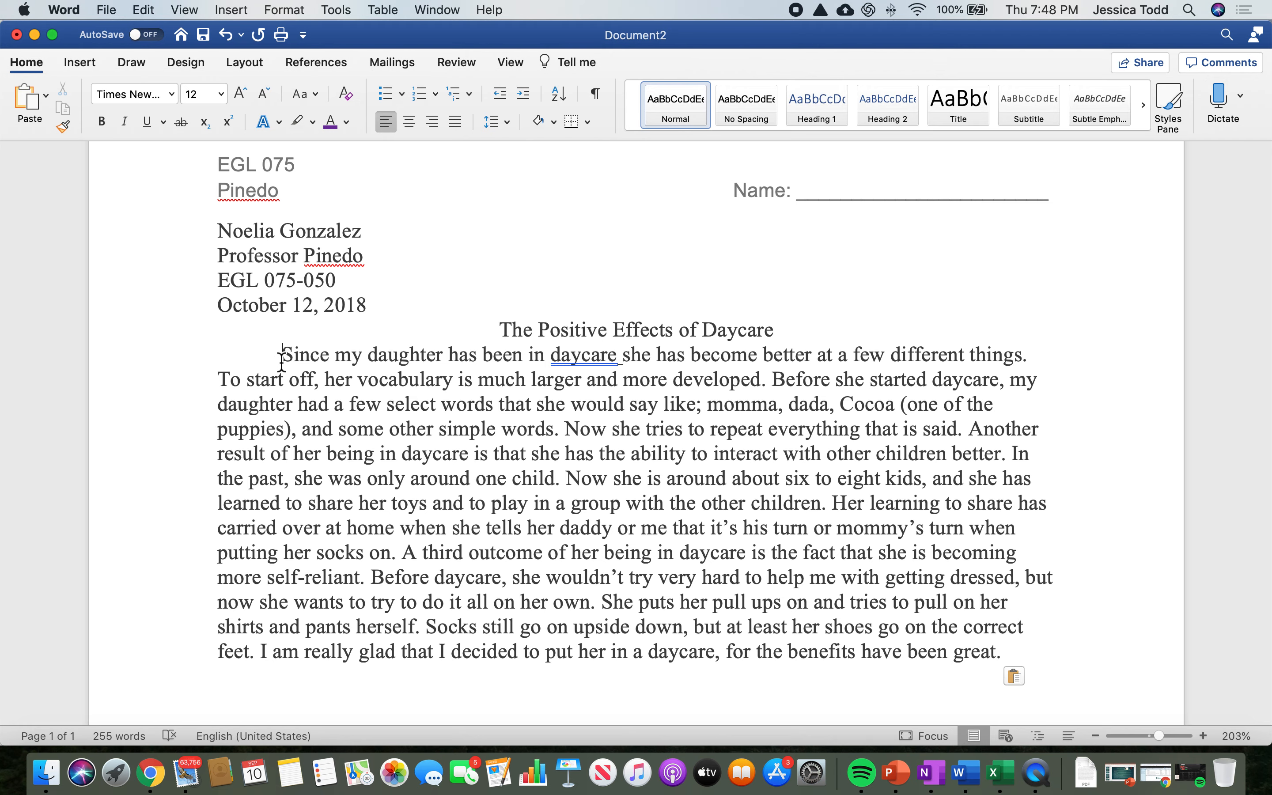
{"action": "key", "text": "BackSpace"}
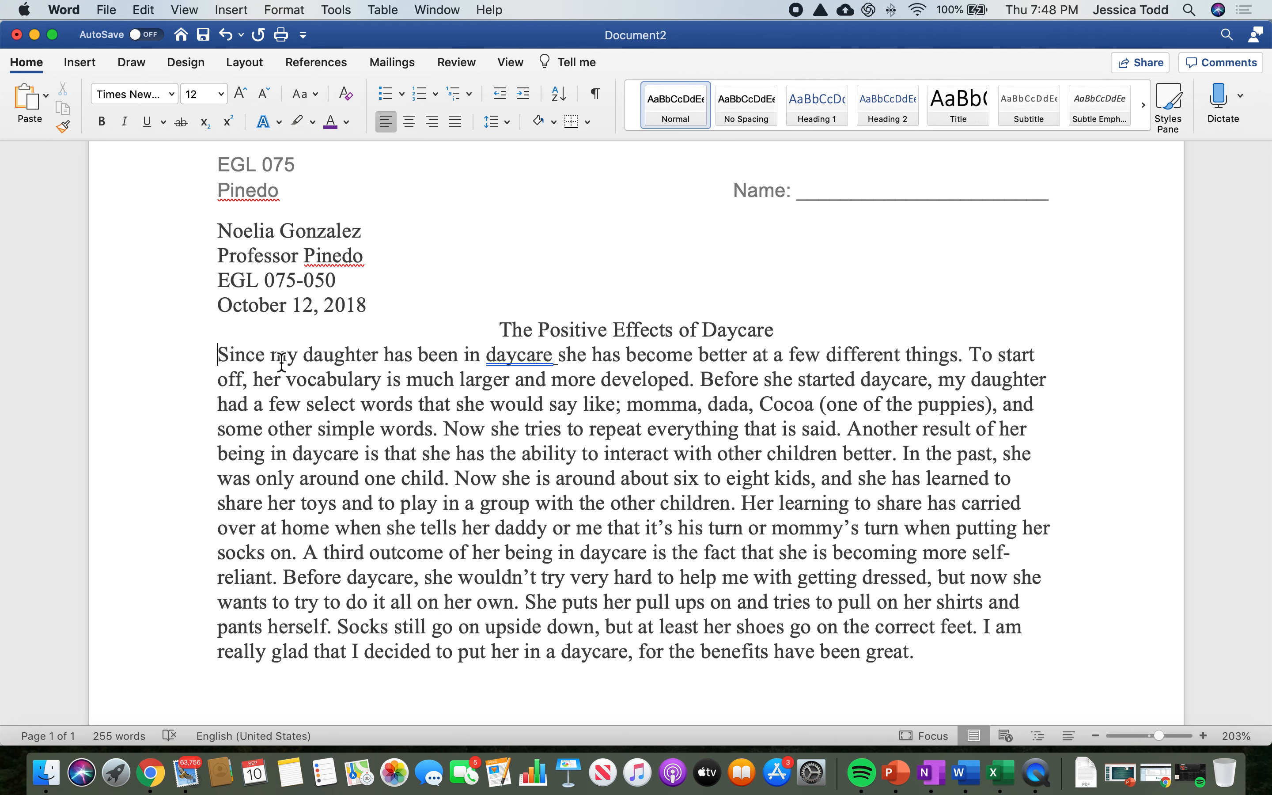
{"action": "key", "text": "Tab"}
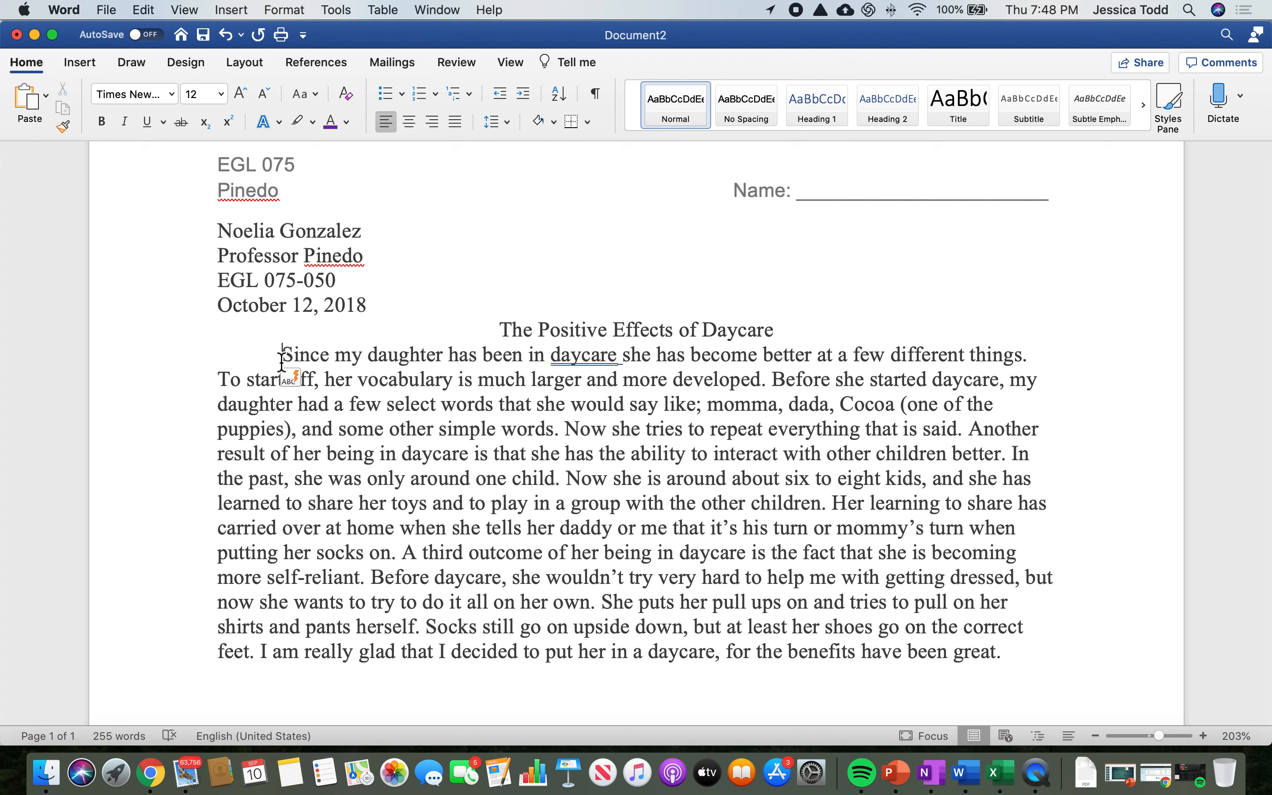
Step: Set the line spacing of all the text, from the student name through the end of the body paragraph, to 2.0
{"action": "scroll", "coordinate": [282, 361], "scroll_direction": "down", "scroll_amount": 3}
{"action": "scroll", "coordinate": [252, 368], "scroll_direction": "up", "scroll_amount": 3}
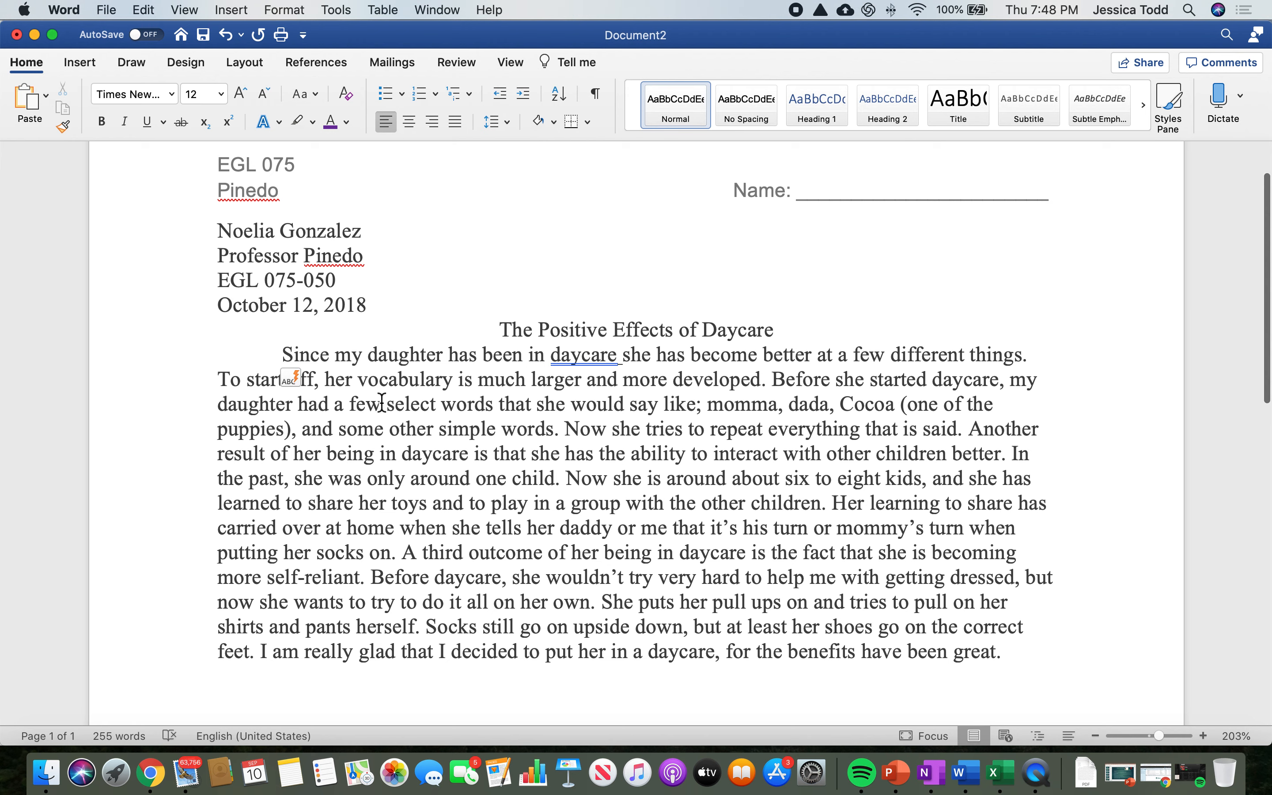
{"action": "scroll", "coordinate": [509, 447], "scroll_direction": "up", "scroll_amount": 2}
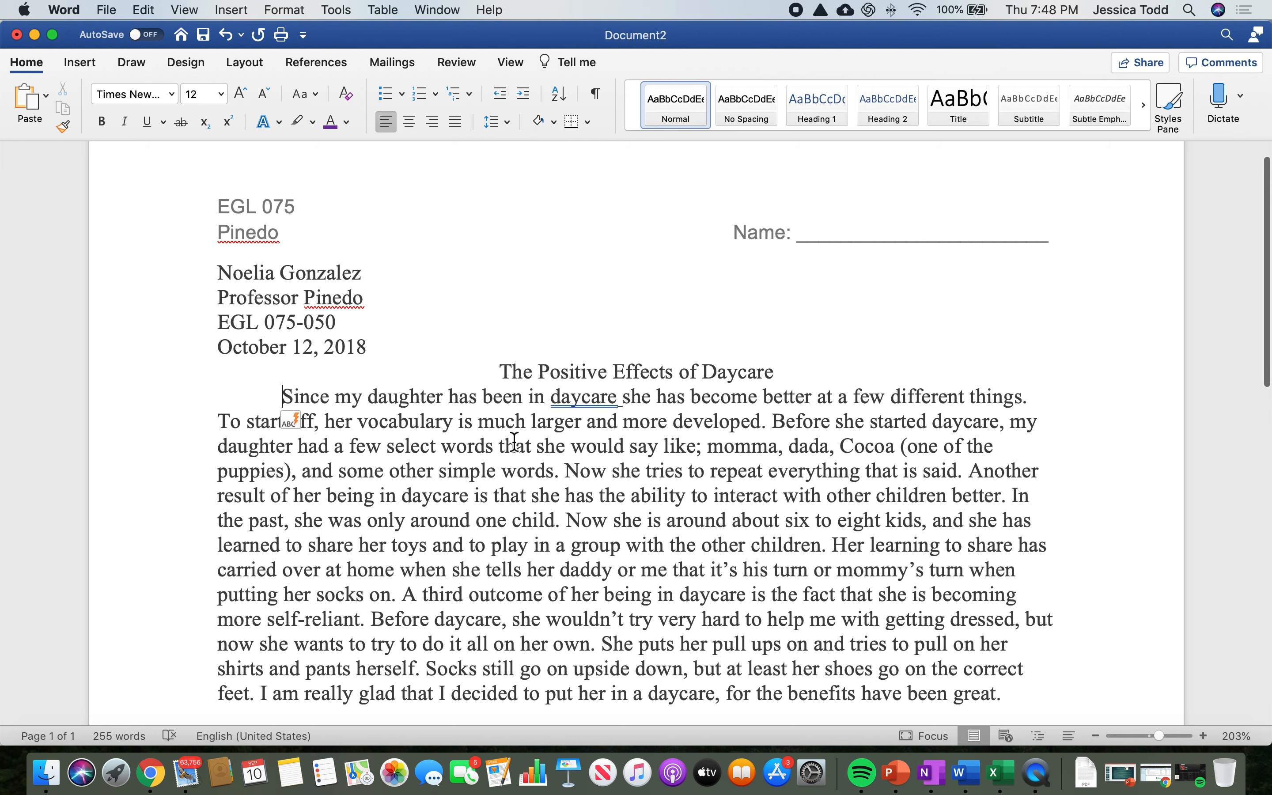
{"action": "scroll", "coordinate": [510, 439], "scroll_direction": "down", "scroll_amount": 1}
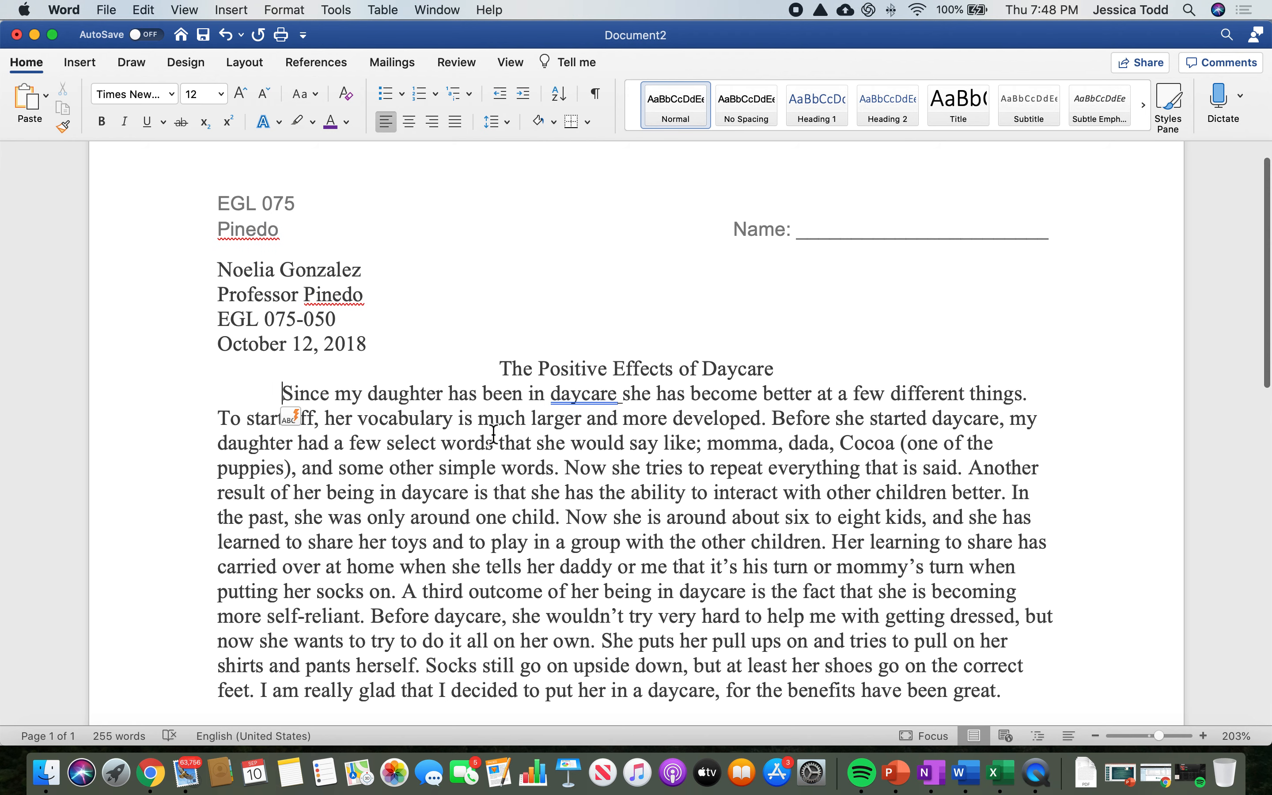
{"action": "scroll", "coordinate": [407, 431], "scroll_direction": "down", "scroll_amount": 1}
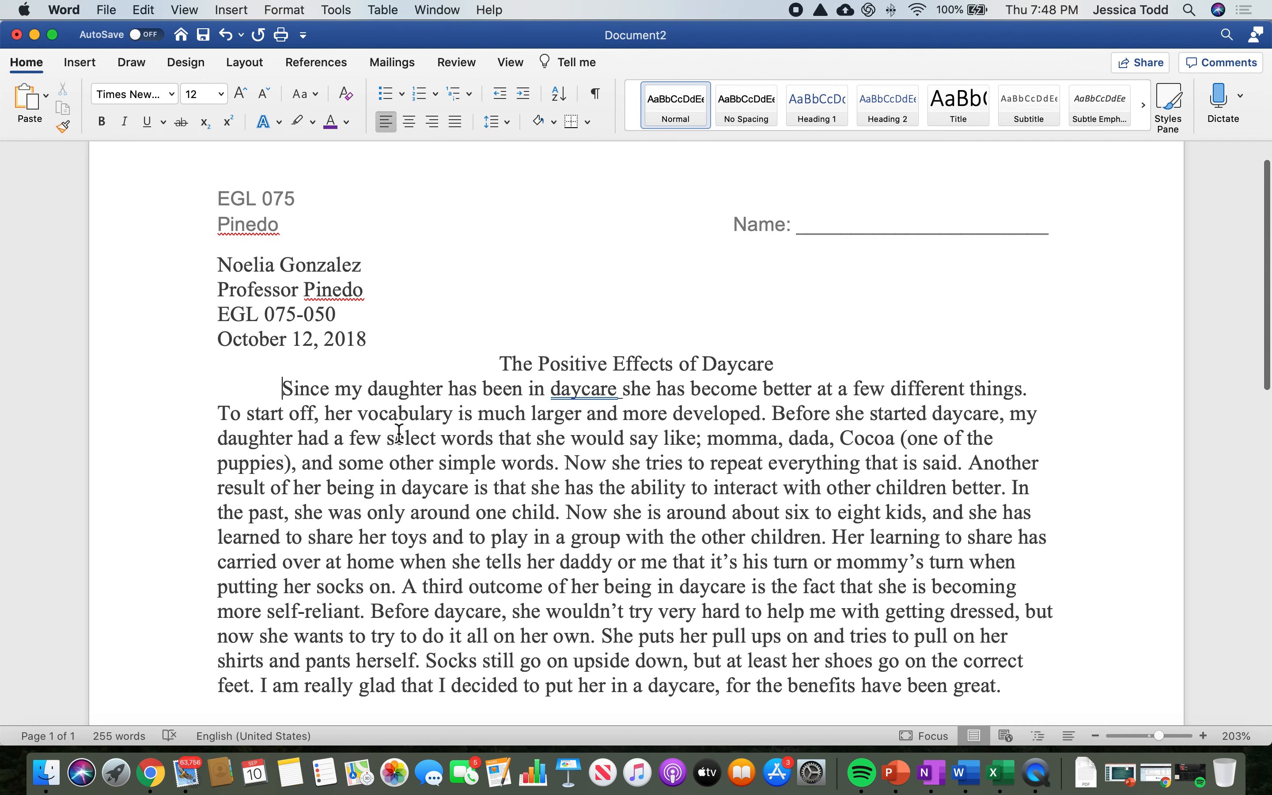
{"action": "scroll", "coordinate": [397, 431], "scroll_direction": "down", "scroll_amount": 1}
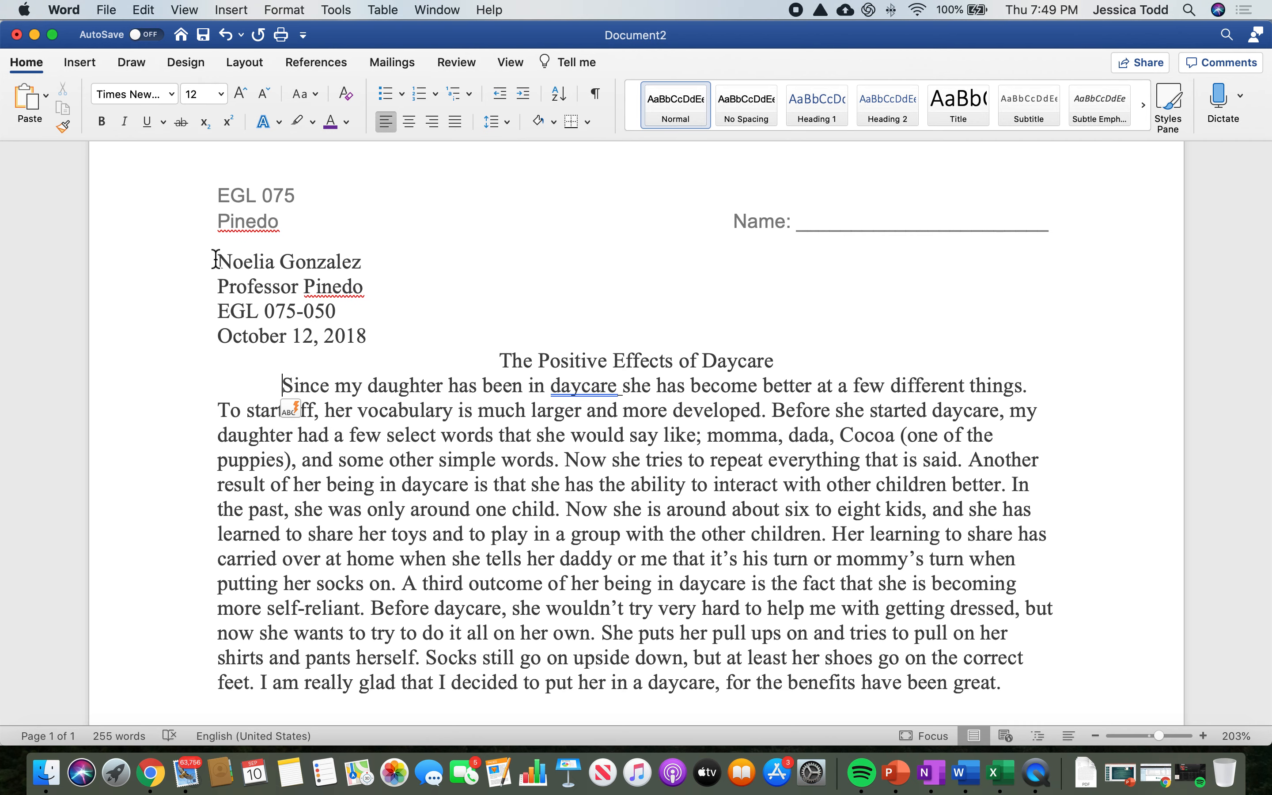
{"action": "left_click_drag", "start_coordinate": [216, 261], "coordinate": [1050, 699]}
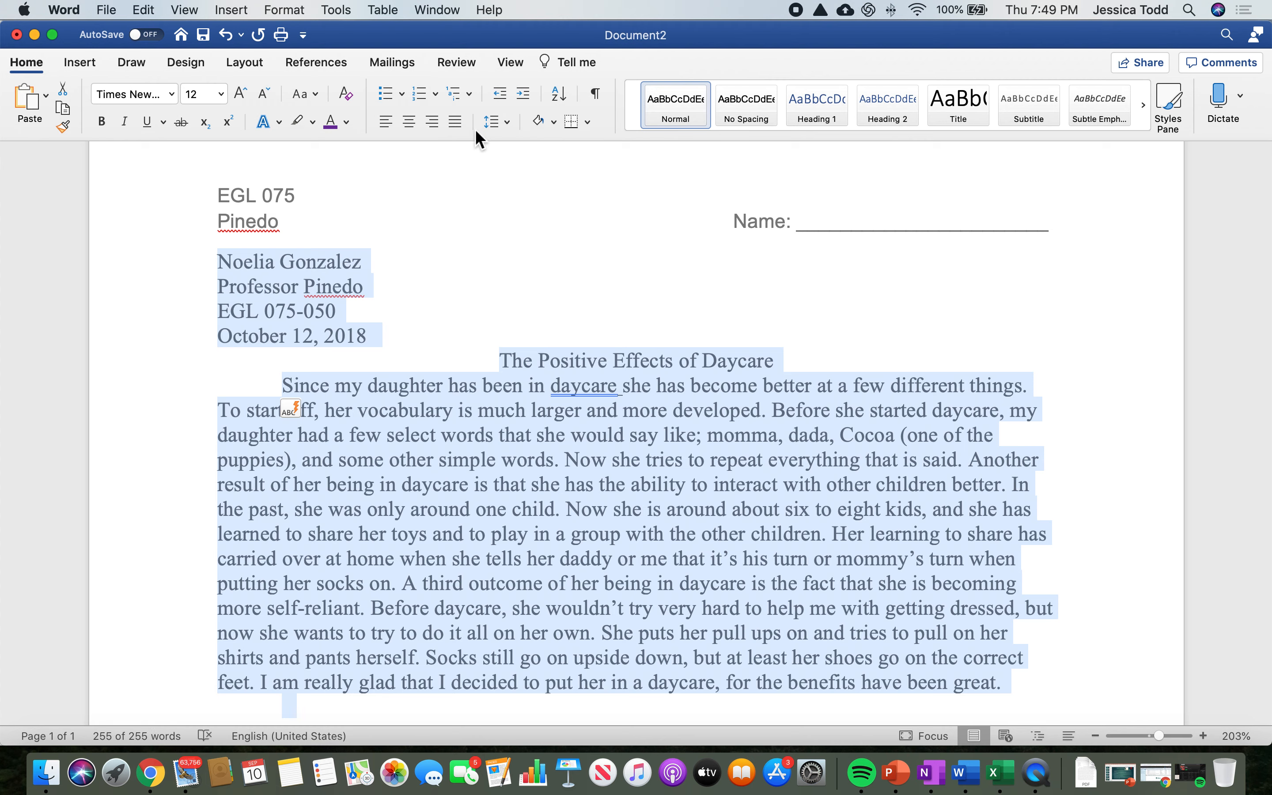
{"action": "left_click", "coordinate": [506, 126]}
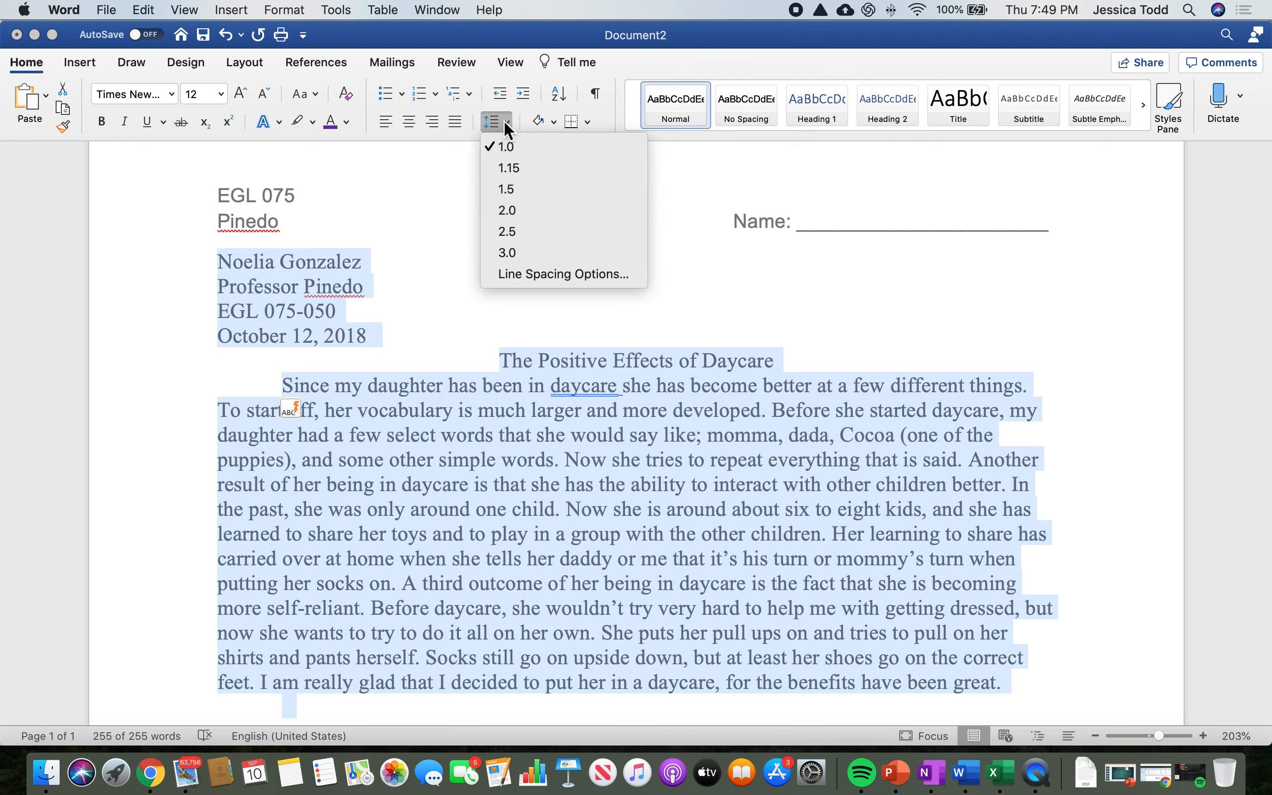
{"action": "left_click", "coordinate": [535, 216]}
{"action": "left_click", "coordinate": [609, 389]}
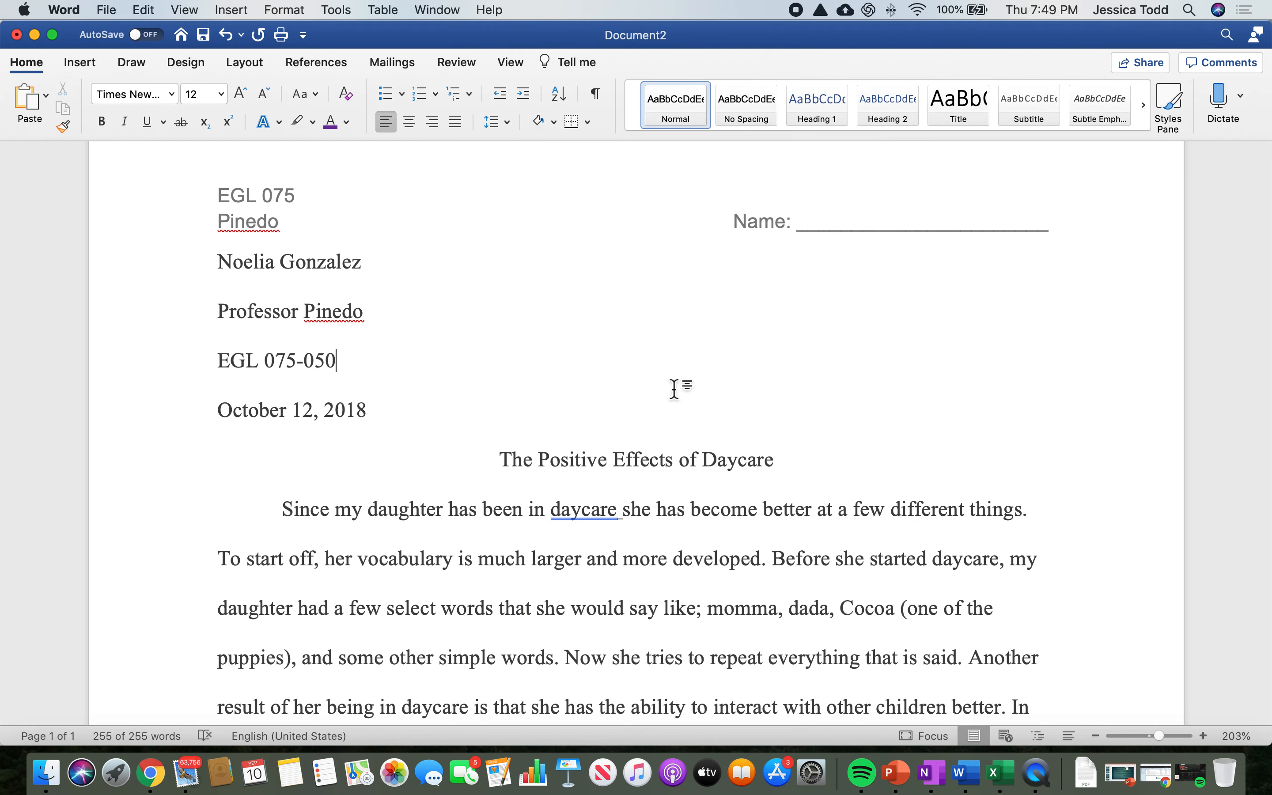
Step: Look through the double-spaced paper and switch to the Example Paragraph #1 document in Google Docs
{"action": "scroll", "coordinate": [703, 434], "scroll_direction": "down", "scroll_amount": 5}
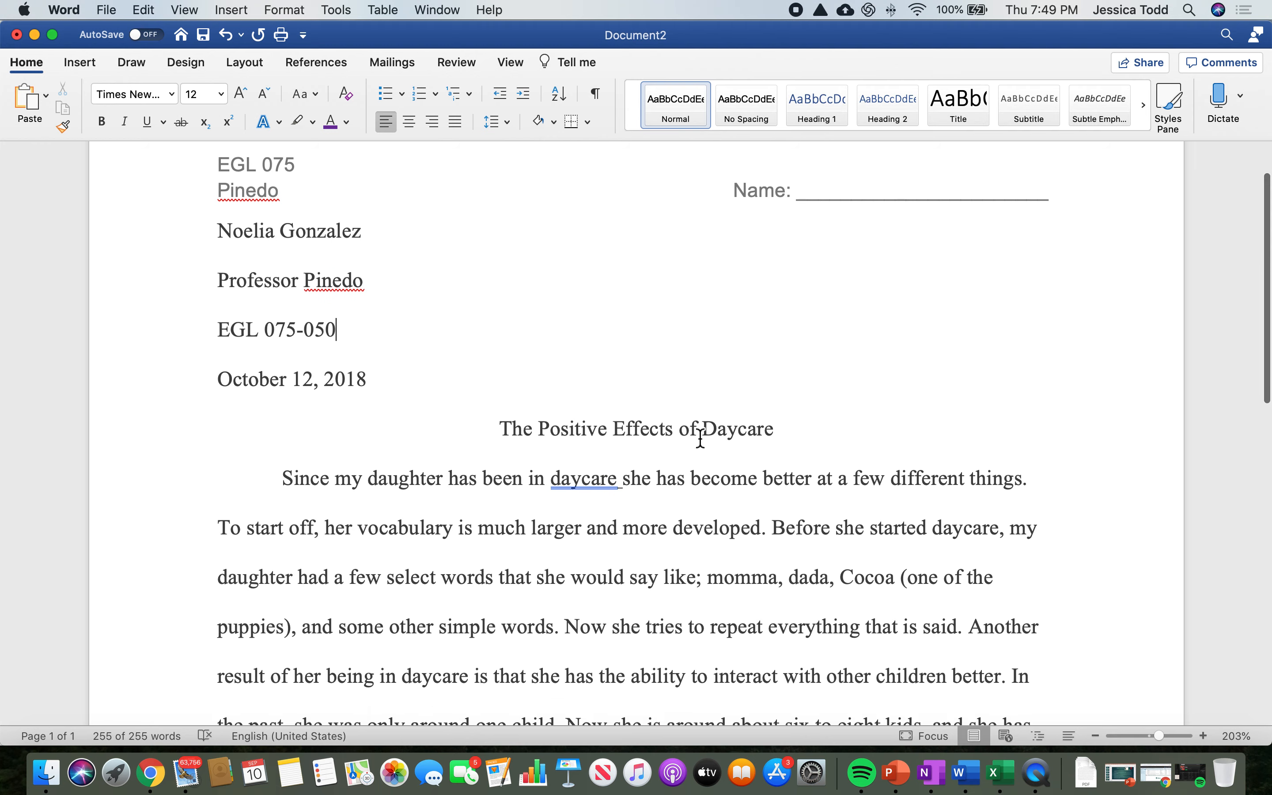
{"action": "scroll", "coordinate": [700, 438], "scroll_direction": "down", "scroll_amount": 7}
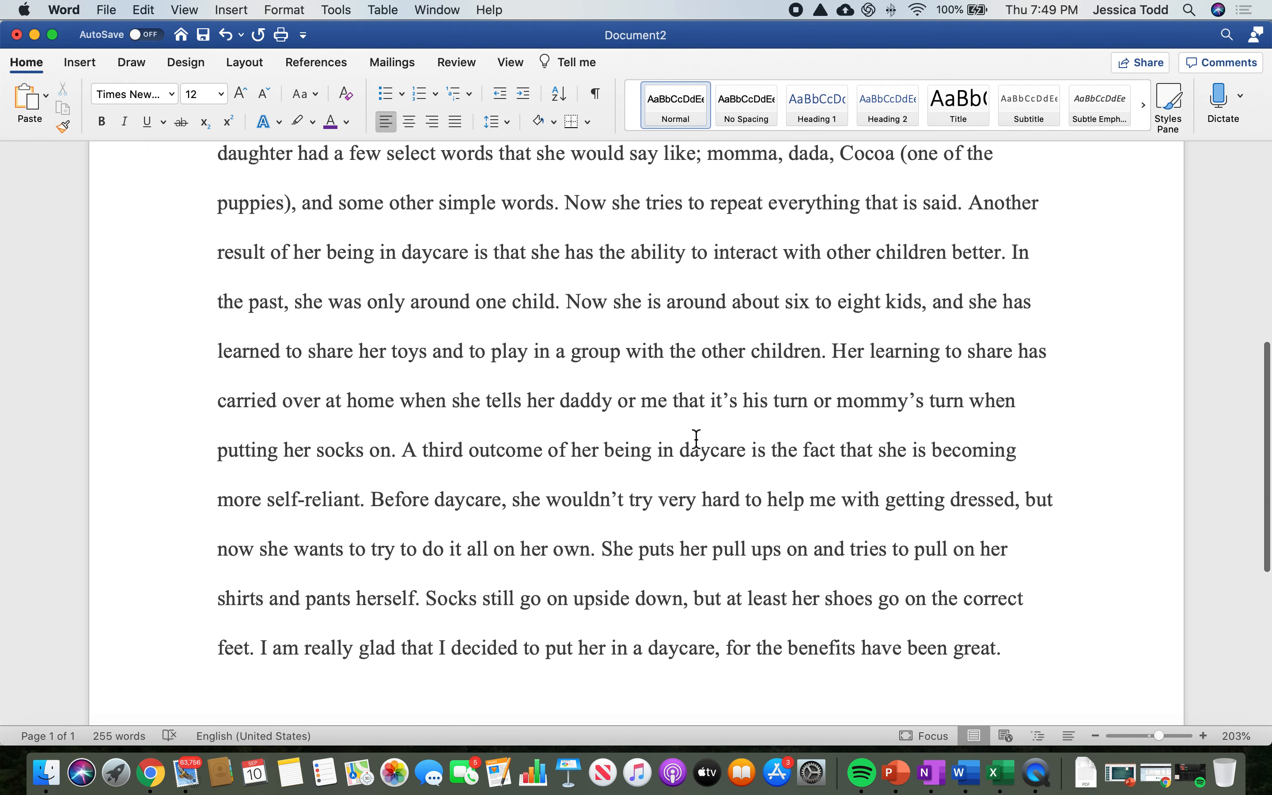
{"action": "scroll", "coordinate": [697, 439], "scroll_direction": "up", "scroll_amount": 13}
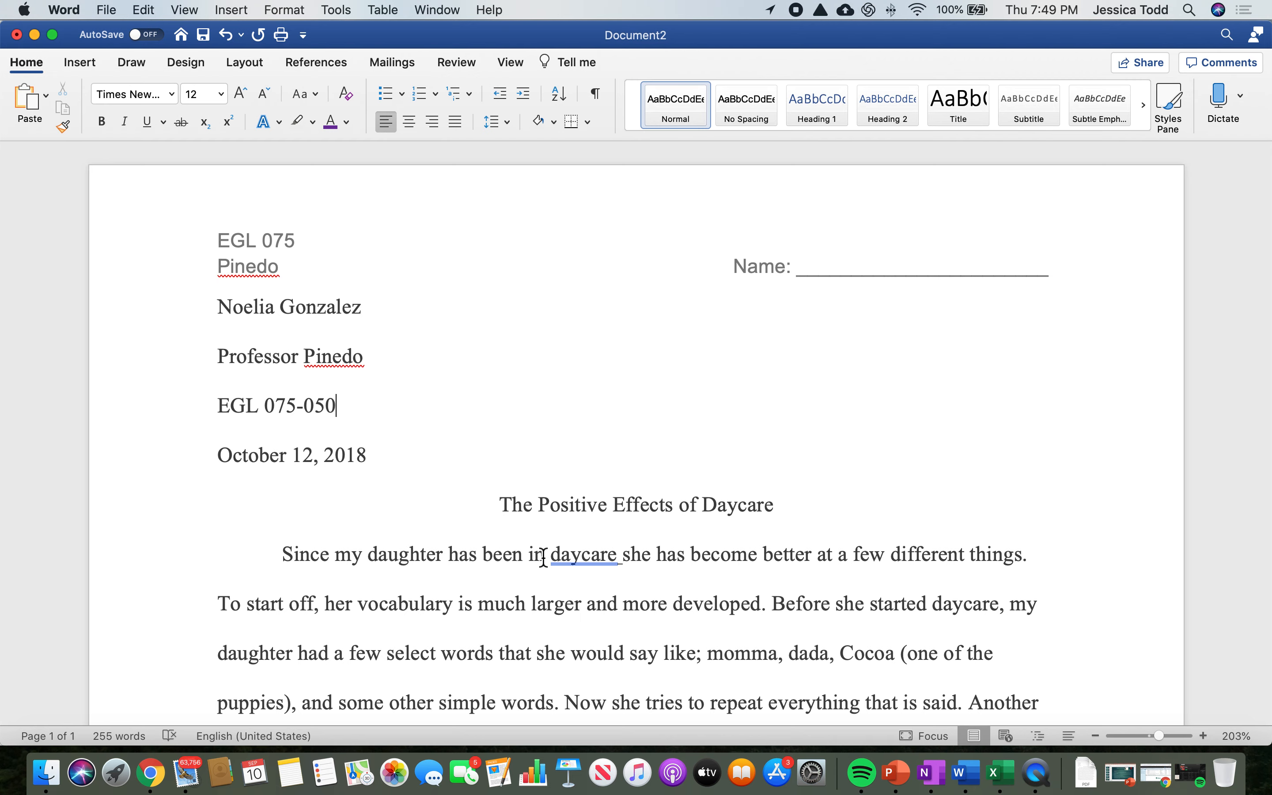
{"action": "scroll", "coordinate": [618, 440], "scroll_direction": "down", "scroll_amount": 3}
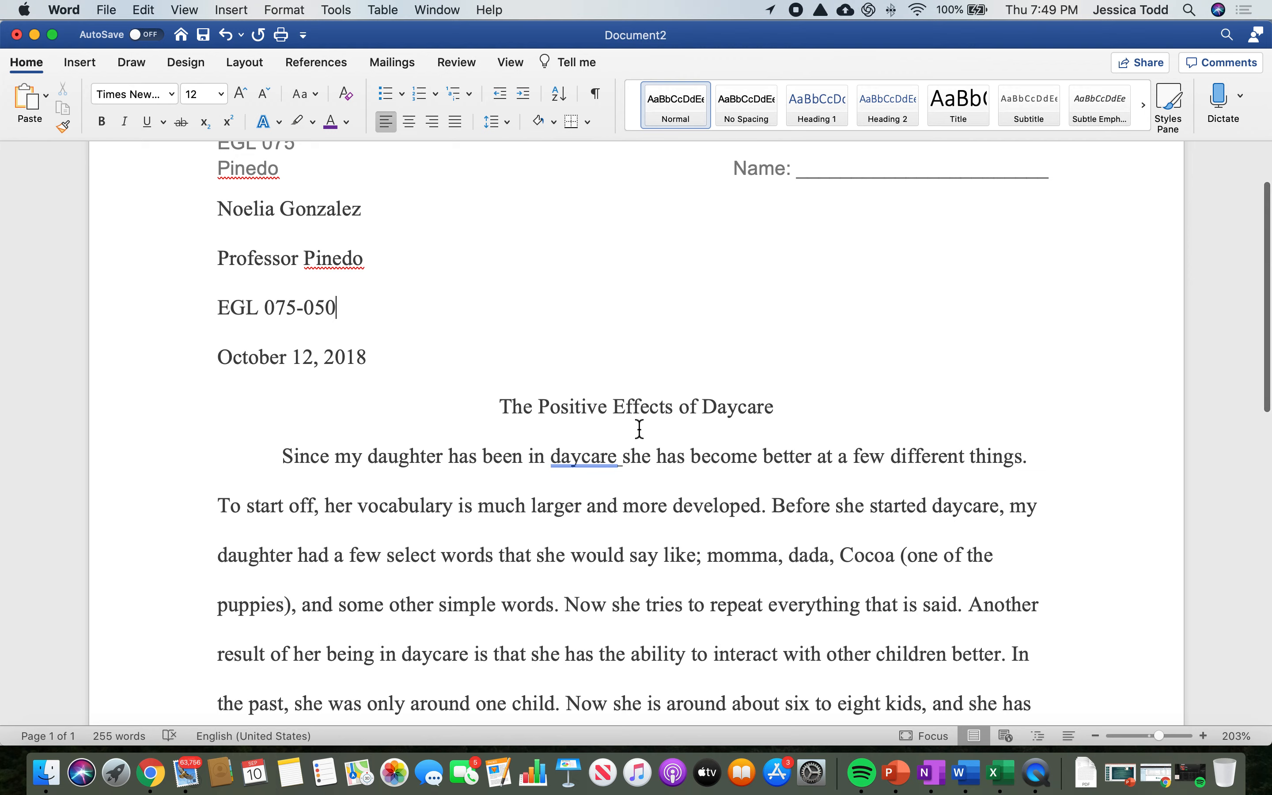
{"action": "left_click_drag", "start_coordinate": [752, 45], "coordinate": [764, 667]}
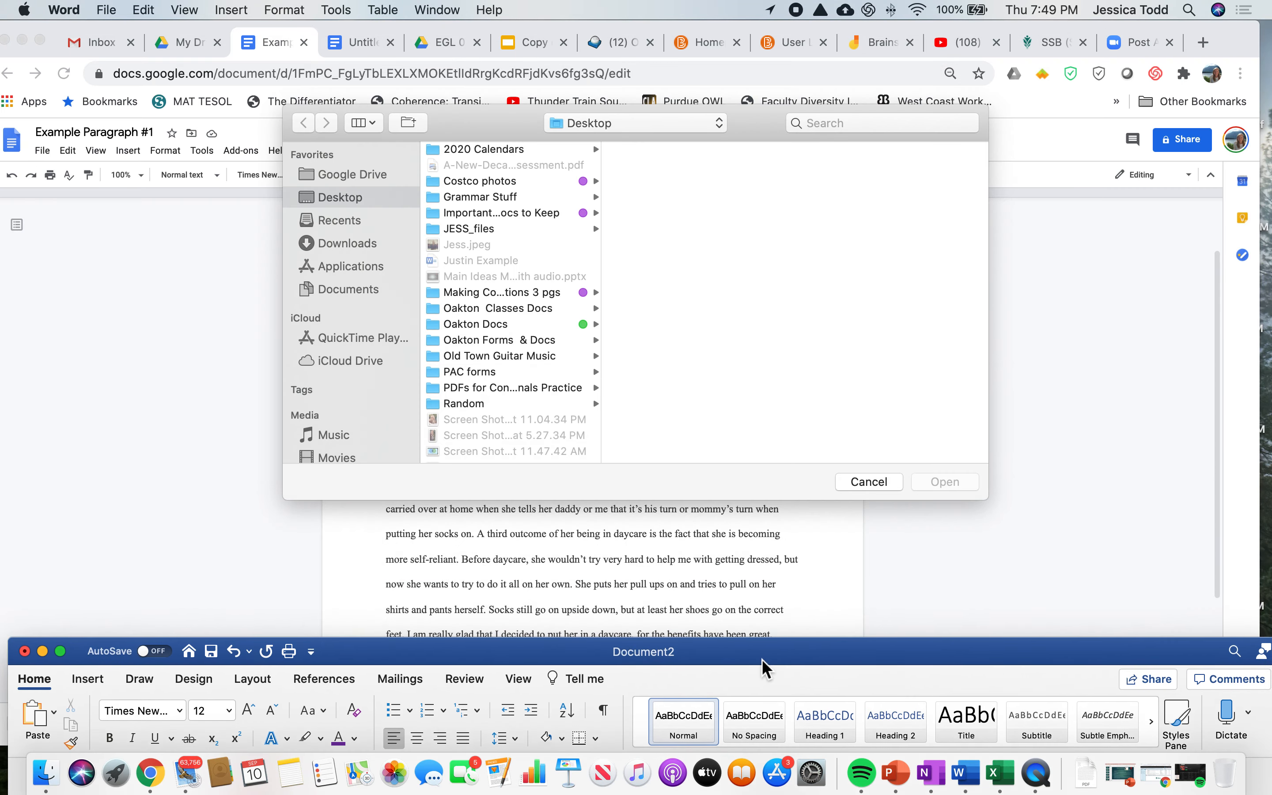
{"action": "left_click", "coordinate": [154, 406]}
{"action": "scroll", "coordinate": [517, 394], "scroll_direction": "up", "scroll_amount": 2}
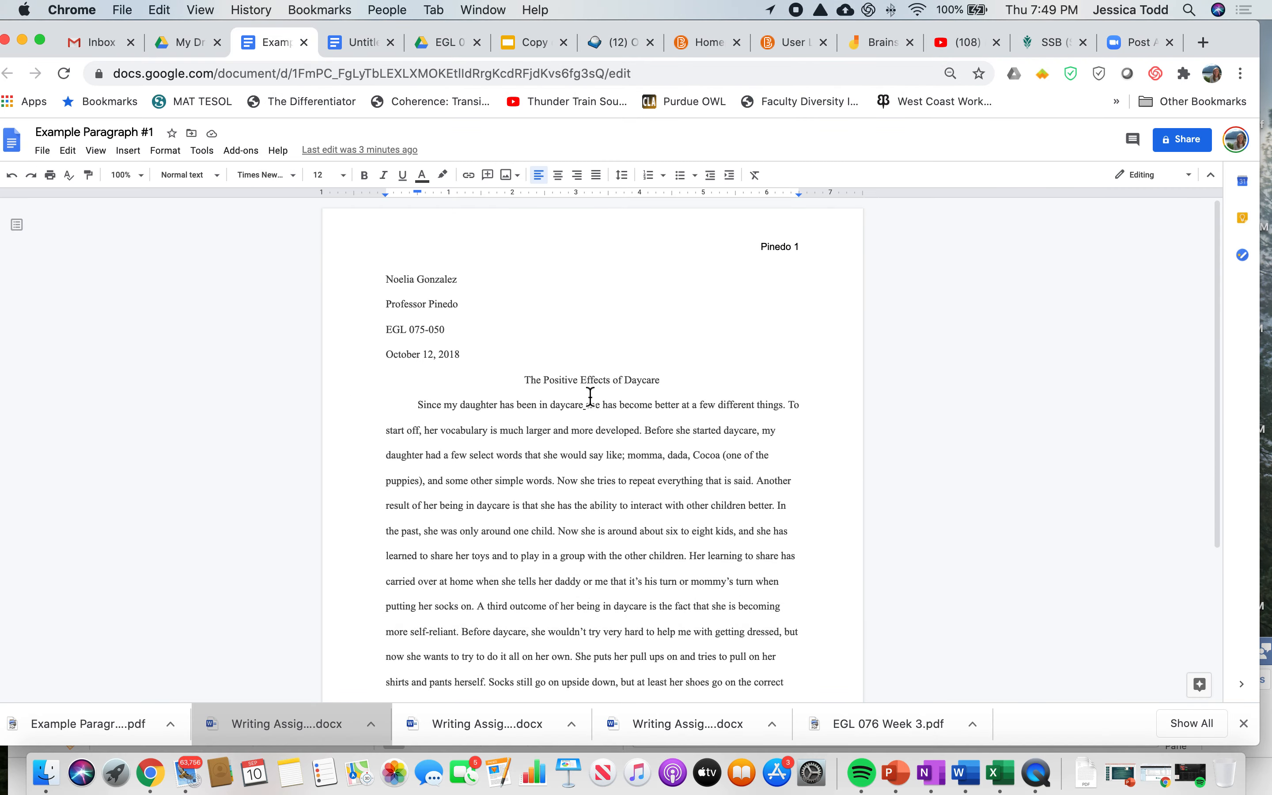
Step: Set the line spacing of the whole paper, from the student name through the body paragraph, to Single
{"action": "left_click_drag", "start_coordinate": [383, 282], "coordinate": [917, 720]}
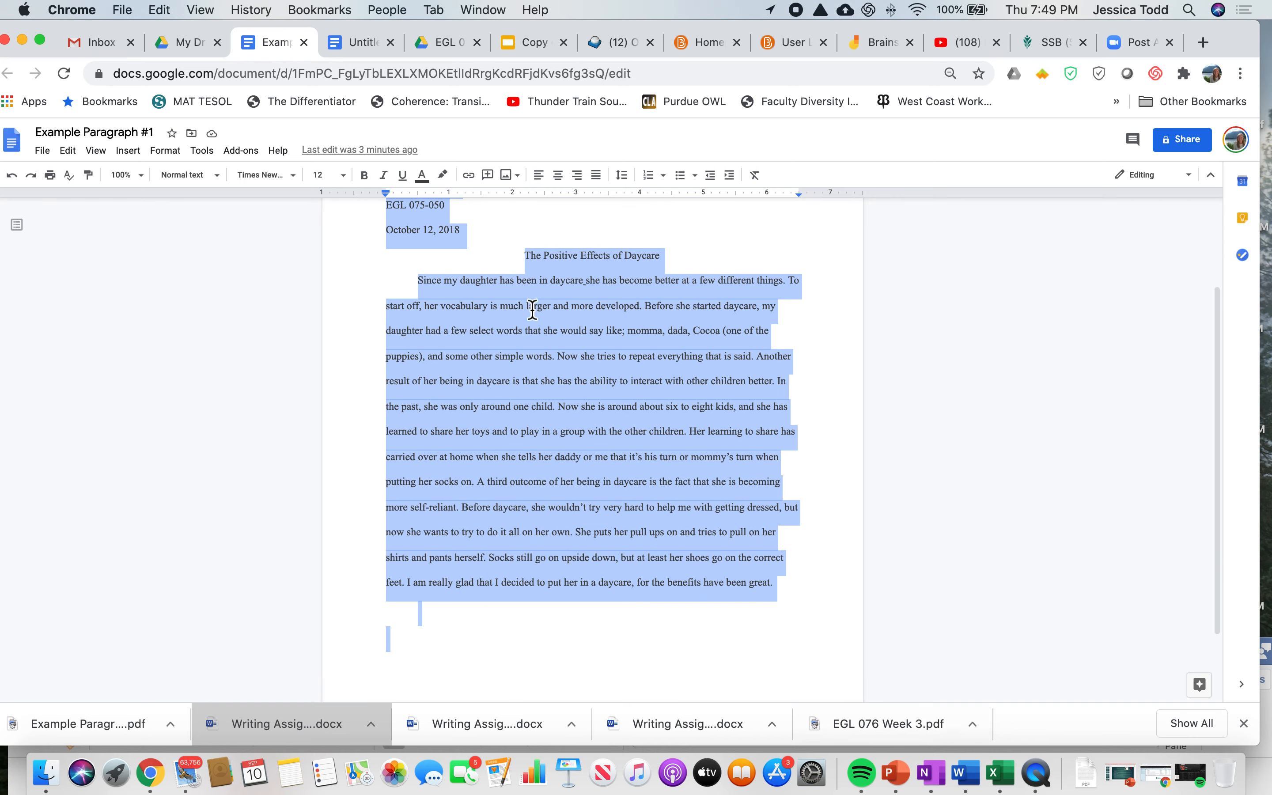
{"action": "left_click", "coordinate": [622, 176]}
{"action": "left_click", "coordinate": [655, 204]}
{"action": "left_click", "coordinate": [604, 386]}
{"action": "scroll", "coordinate": [544, 332], "scroll_direction": "up", "scroll_amount": 4}
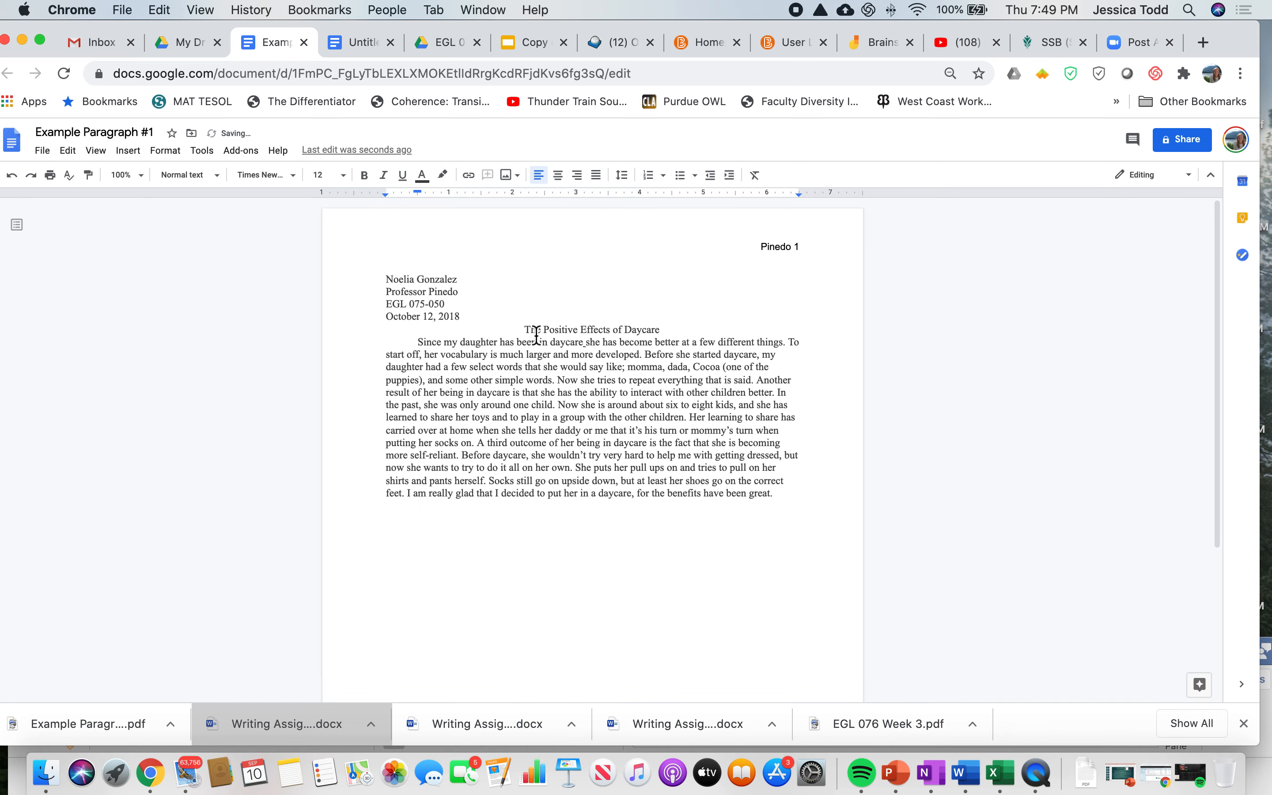
Step: Check the alignment of the four heading lines, the title "The Positive Effects of Daycare" and the body paragraph
{"action": "left_click_drag", "start_coordinate": [465, 318], "coordinate": [372, 279]}
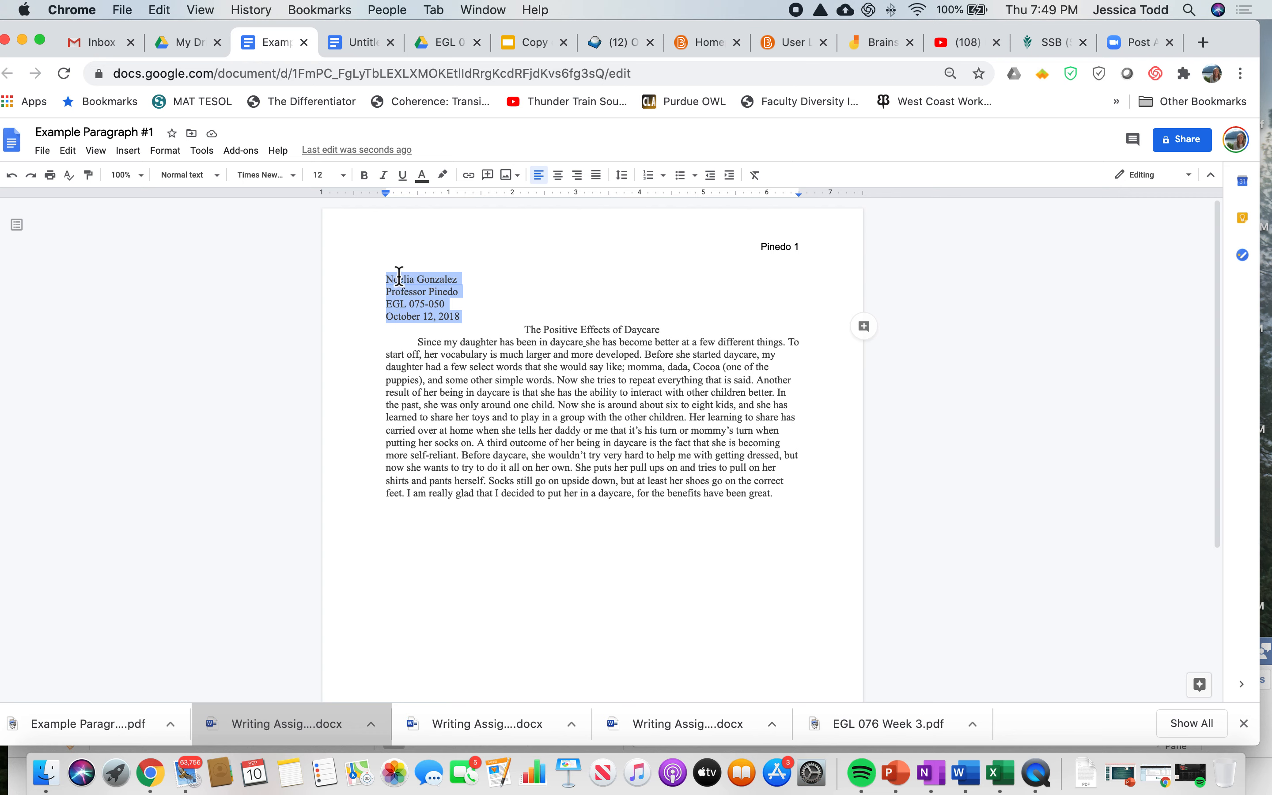
{"action": "left_click_drag", "start_coordinate": [519, 330], "coordinate": [666, 329]}
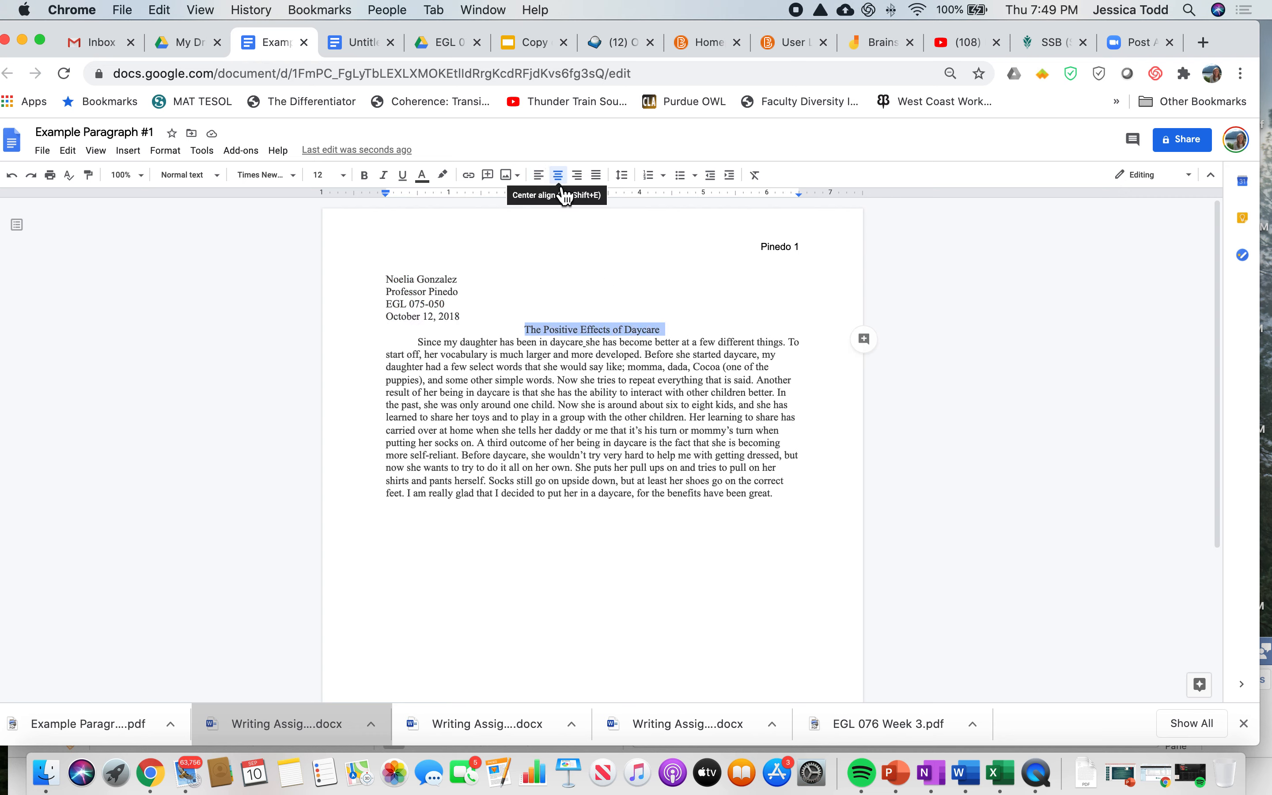
{"action": "left_click", "coordinate": [454, 358]}
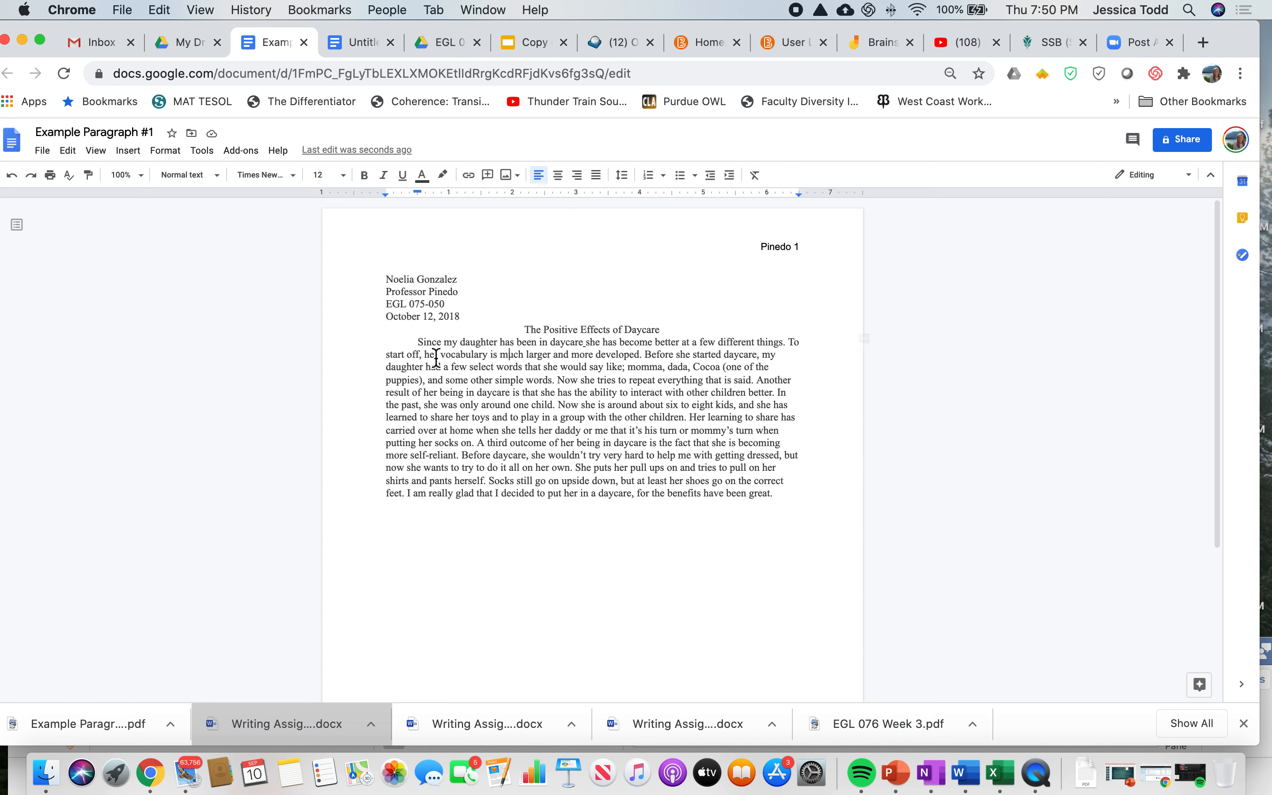
{"action": "left_click_drag", "start_coordinate": [418, 342], "coordinate": [834, 497]}
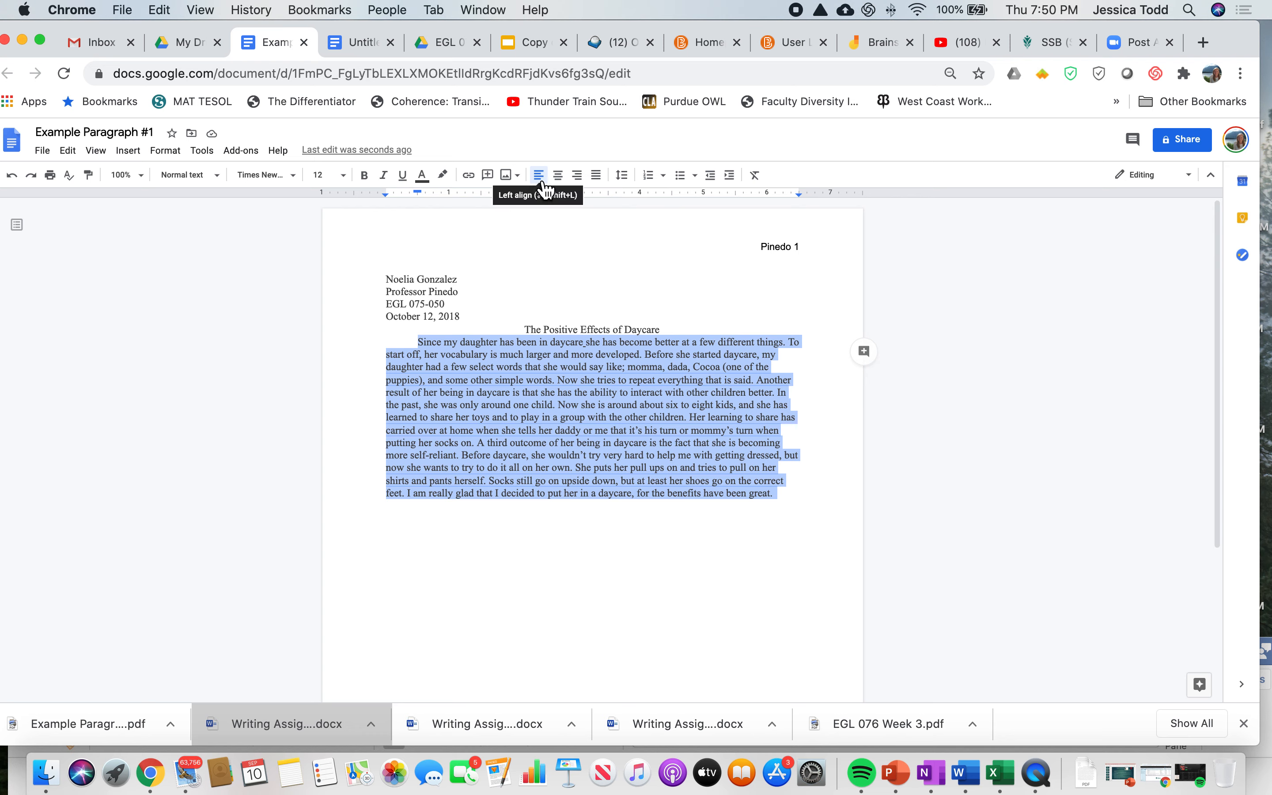
{"action": "left_click", "coordinate": [513, 404]}
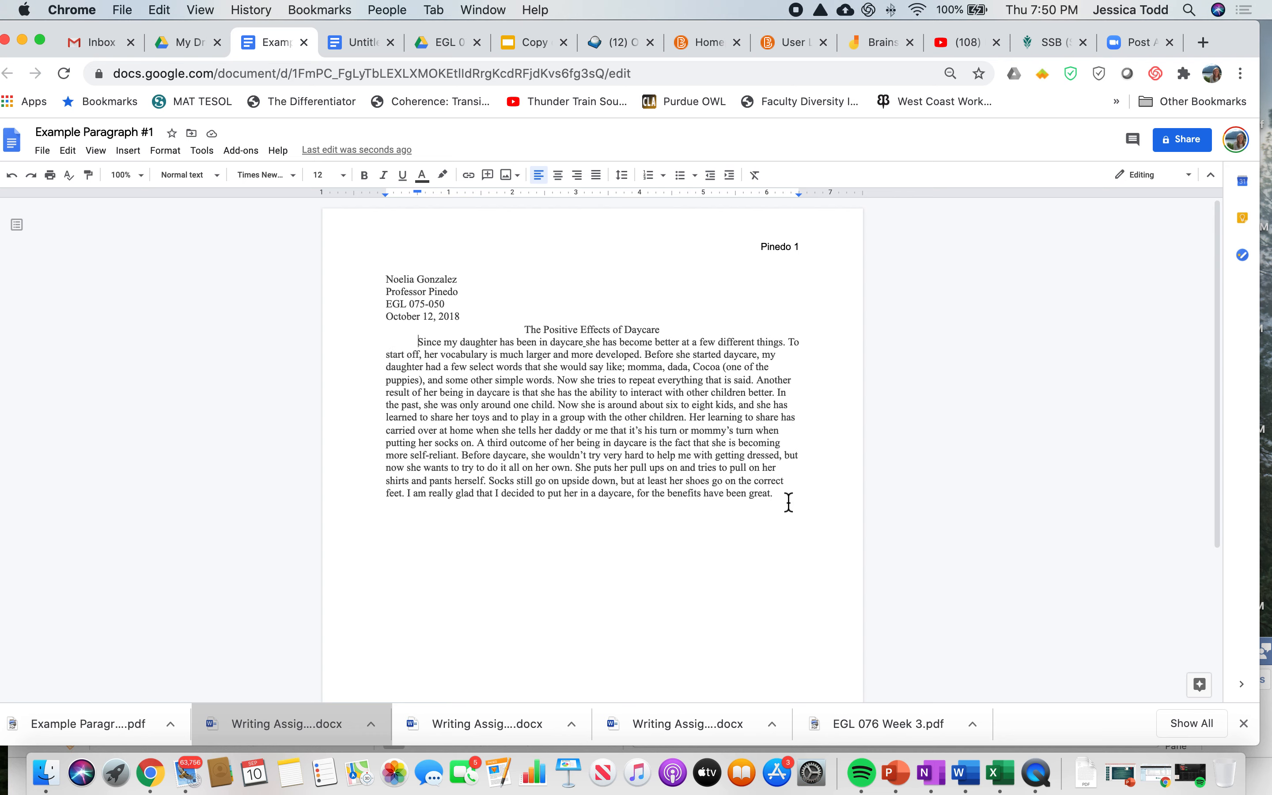
Step: Set the line spacing of the heading, title and body paragraph to Double
{"action": "left_click_drag", "start_coordinate": [797, 500], "coordinate": [367, 263]}
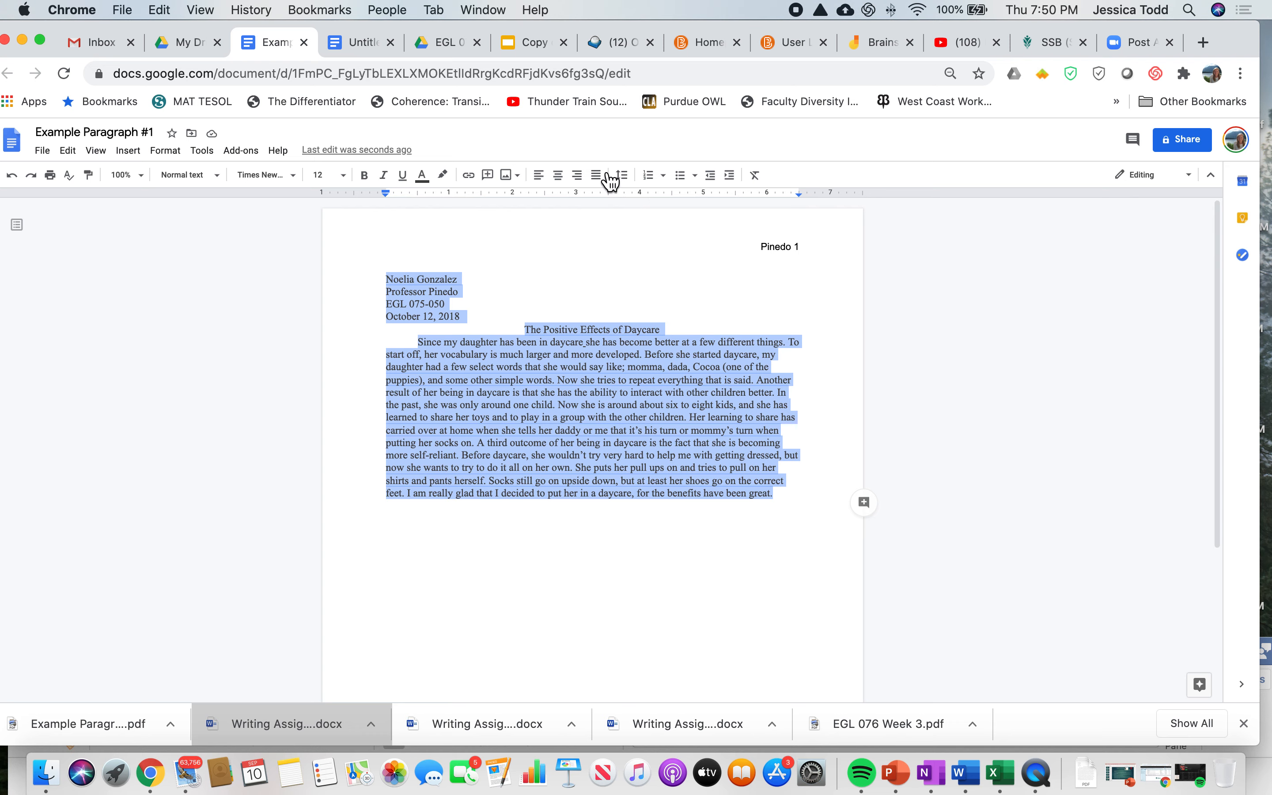
{"action": "left_click", "coordinate": [636, 182]}
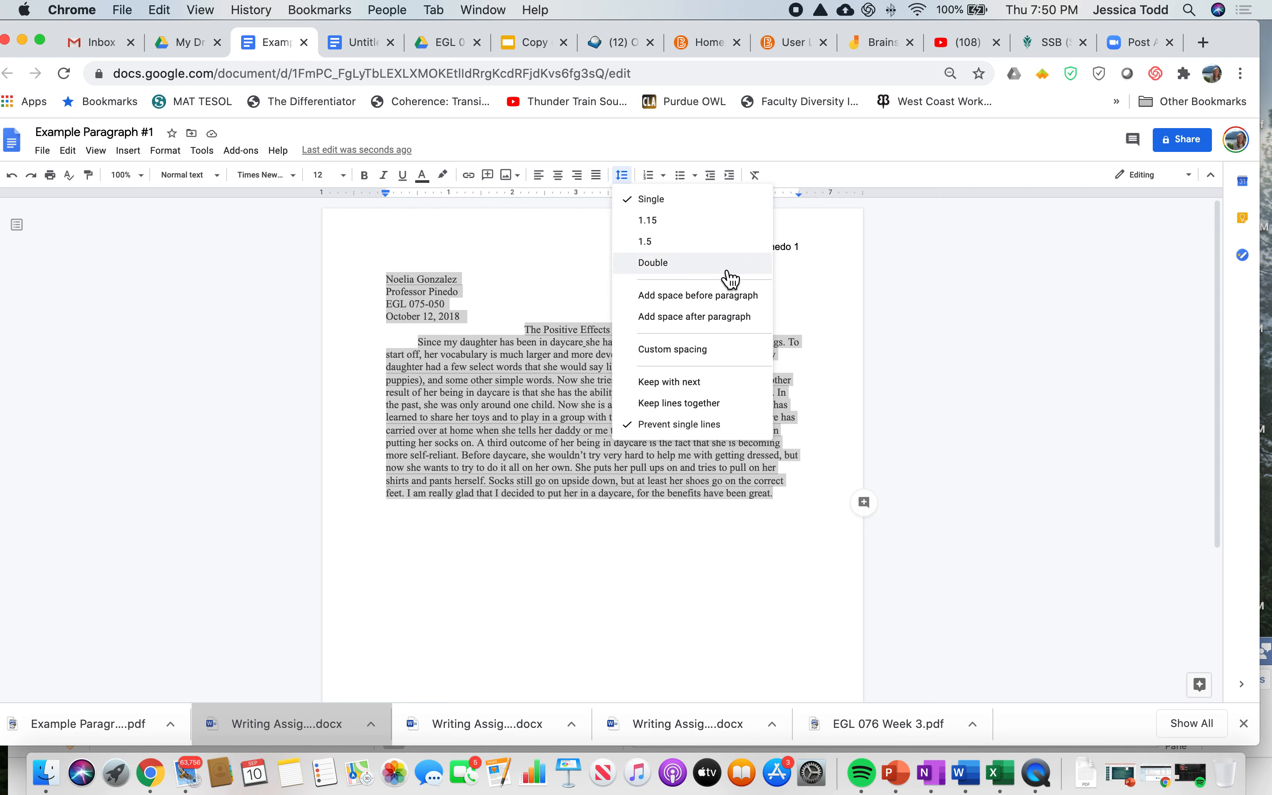
{"action": "left_click", "coordinate": [663, 264]}
{"action": "left_click", "coordinate": [632, 386]}
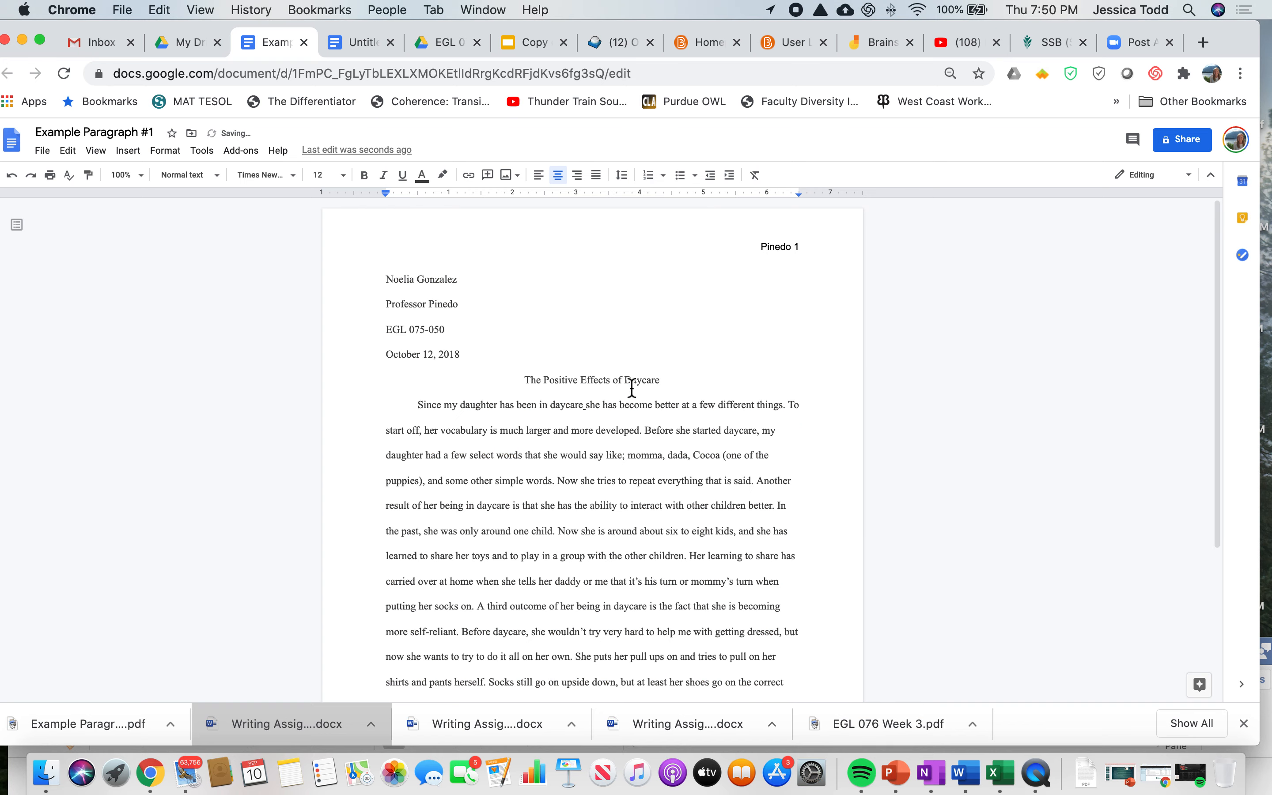
{"action": "scroll", "coordinate": [655, 395], "scroll_direction": "down", "scroll_amount": 1}
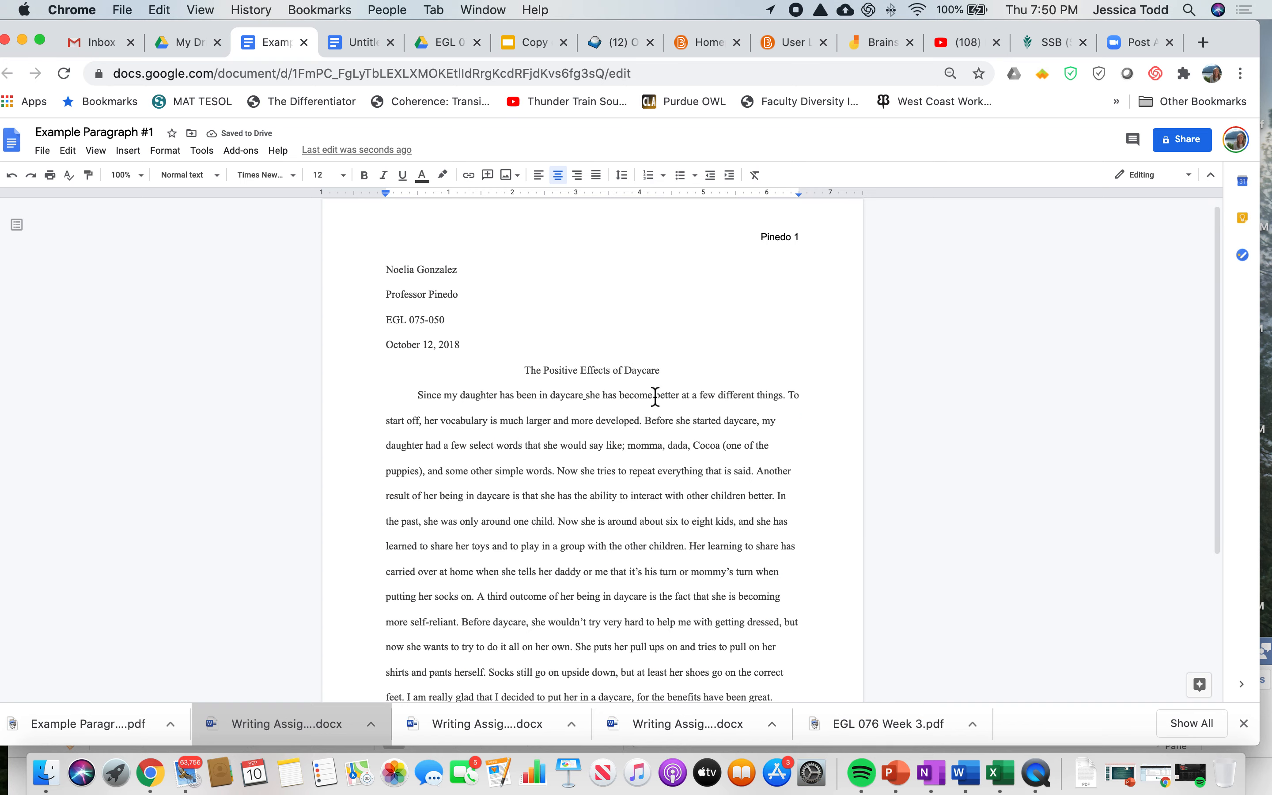